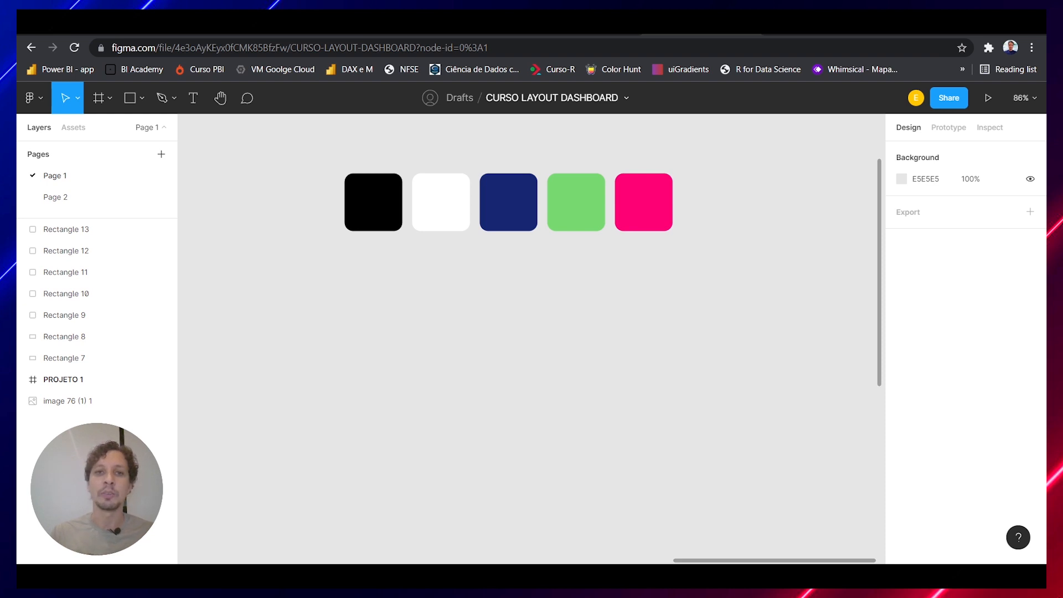
scroll(426, 362, "up", 1)
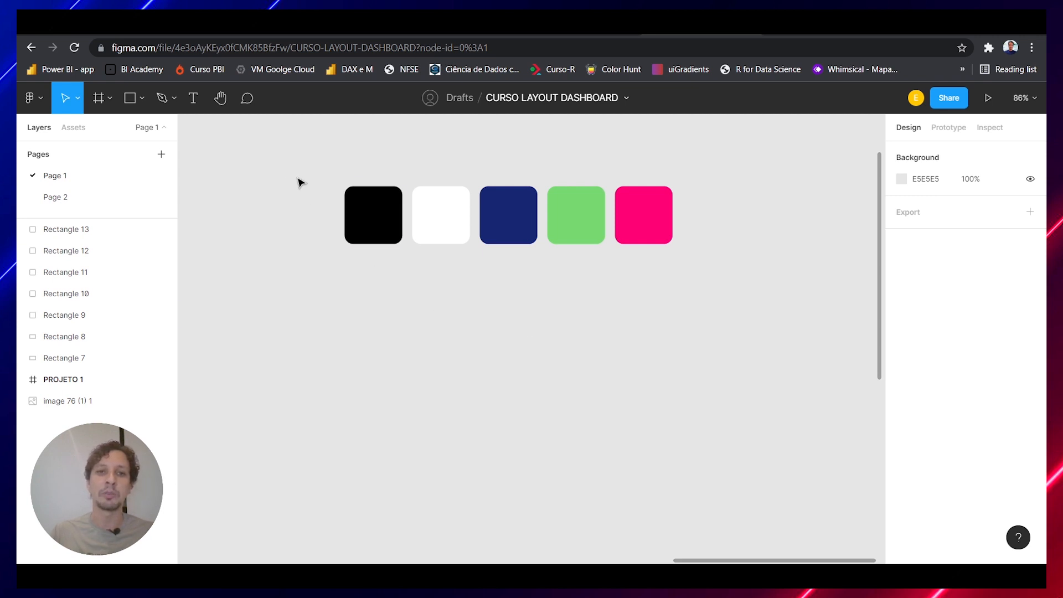
left_click_drag(304, 152, 703, 277)
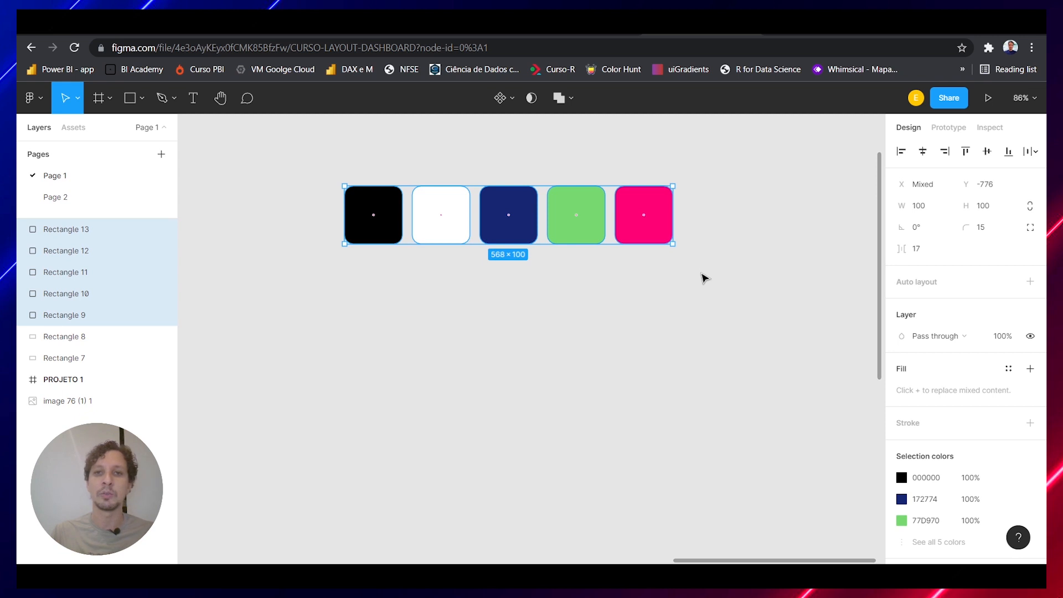
key("Escape")
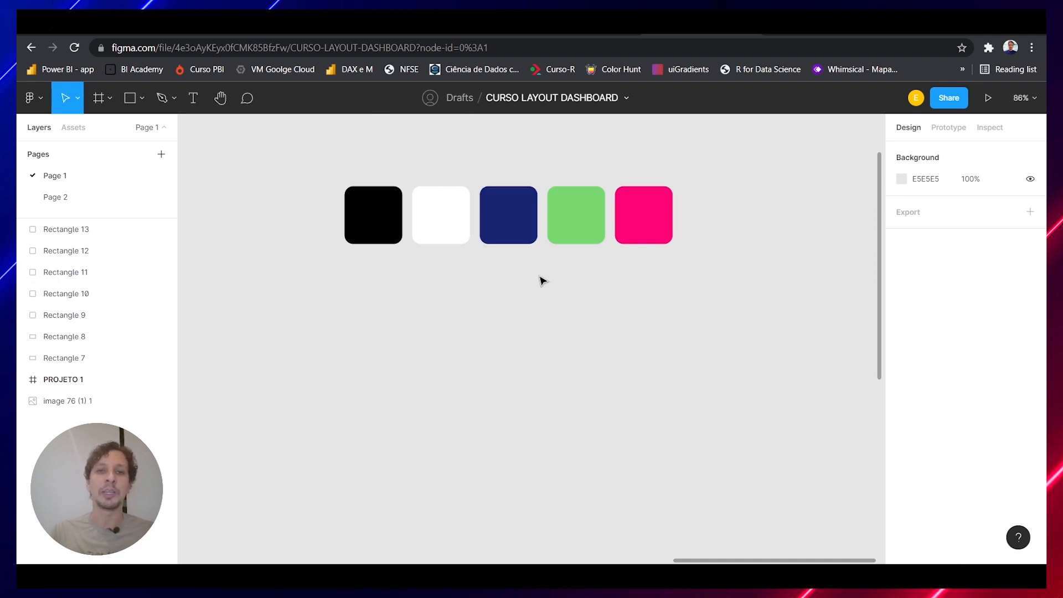
Draw a rectangle about 504 × 313 on the empty canvas of Page 2
left_click(85, 205)
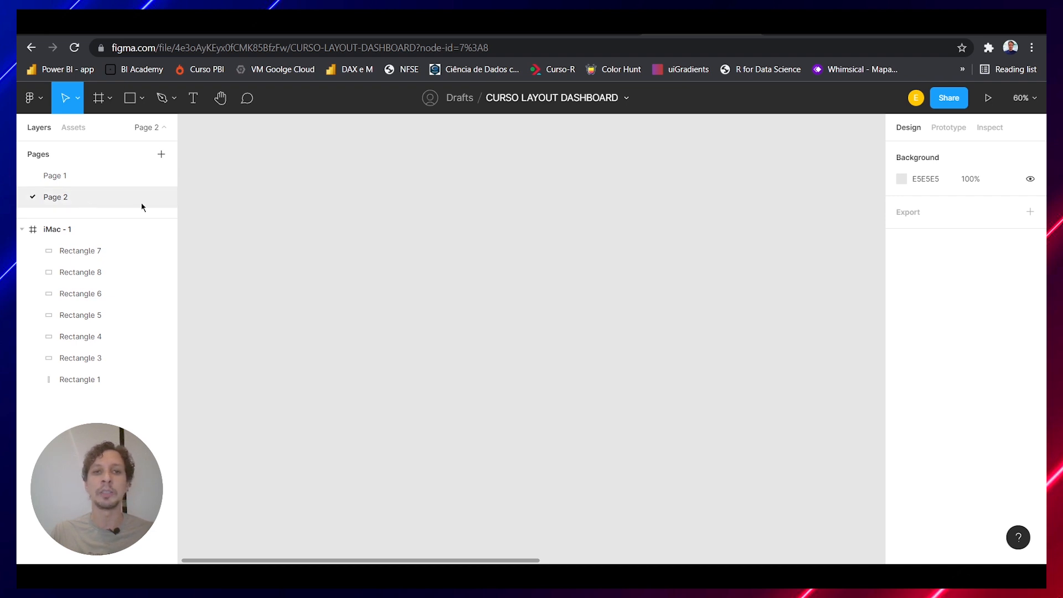
left_click(130, 100)
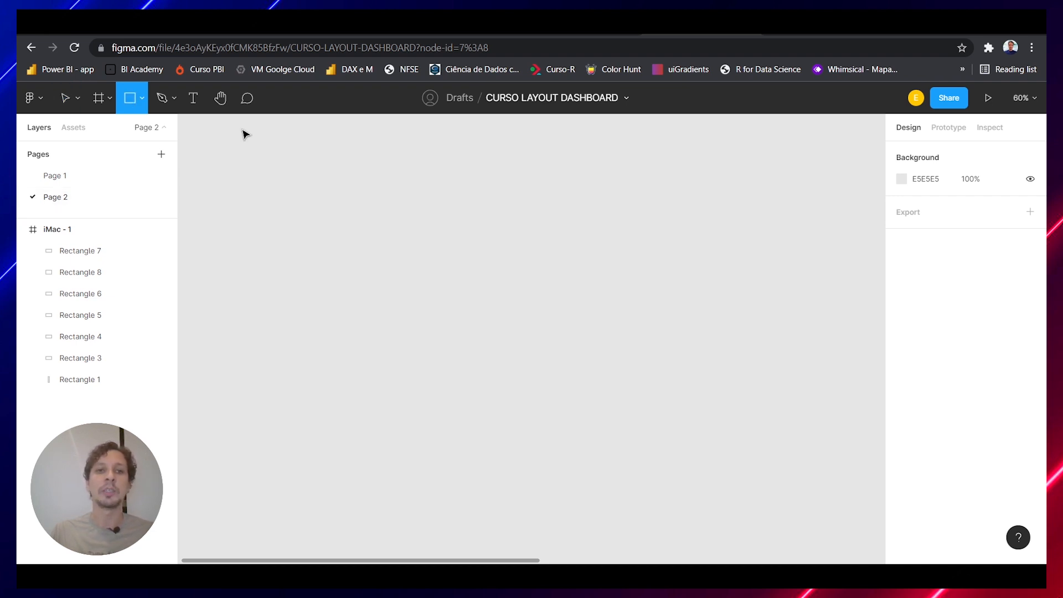
left_click_drag(383, 183, 586, 310)
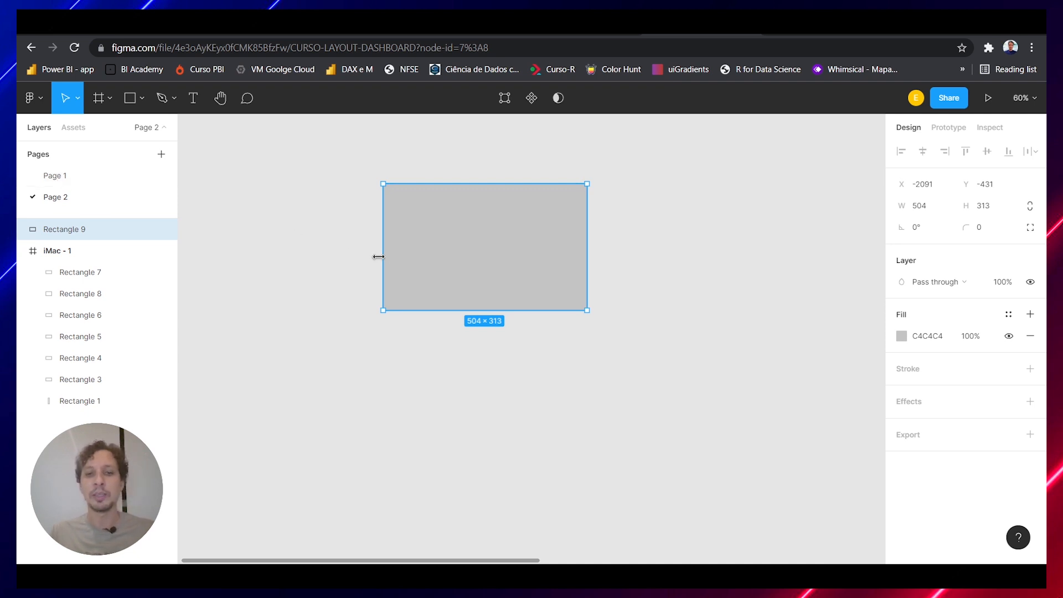
Try filling the grey rectangle on Page 2 with the hex code 172774 copied from Page 1's navy swatch, and undo it
left_click(105, 175)
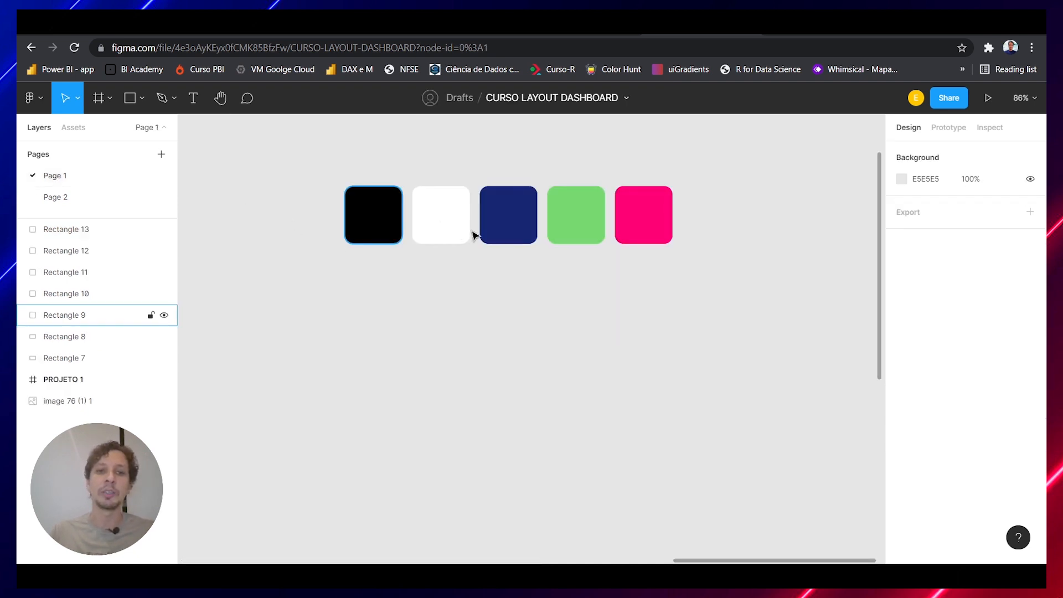
left_click(531, 238)
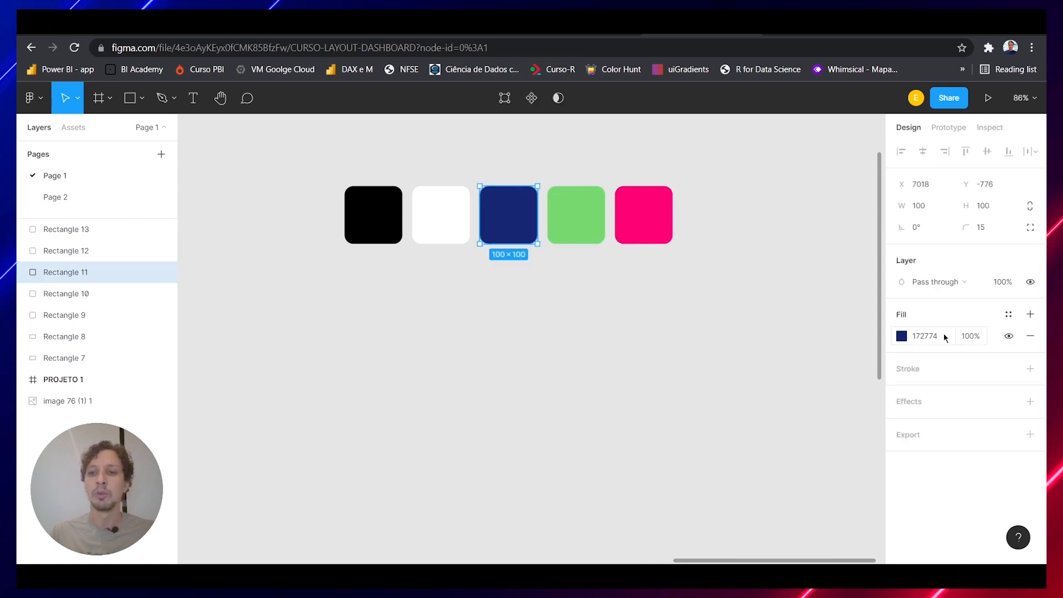
left_click(943, 336)
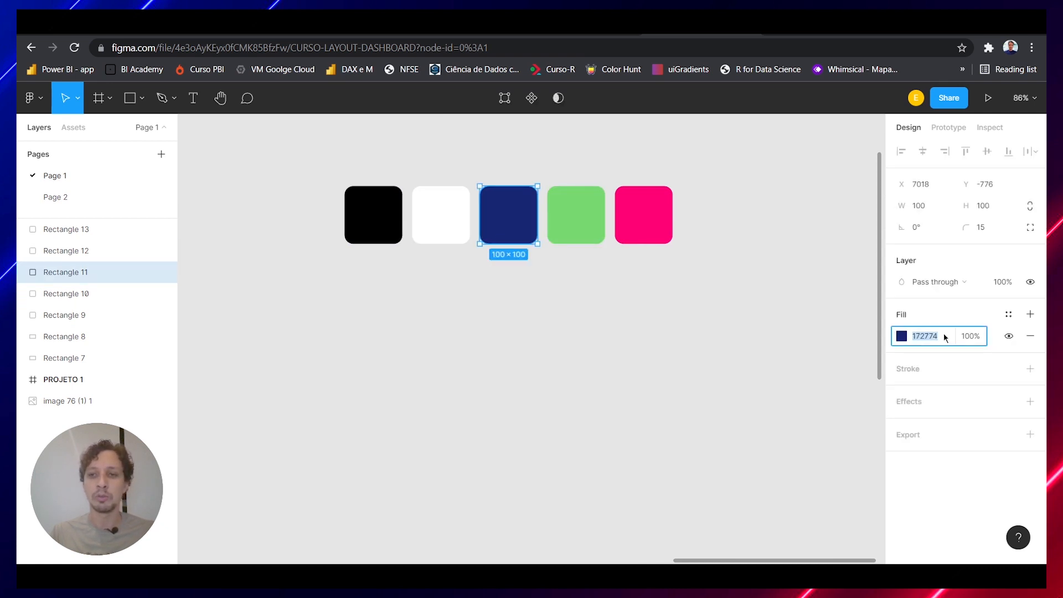
left_click(83, 199)
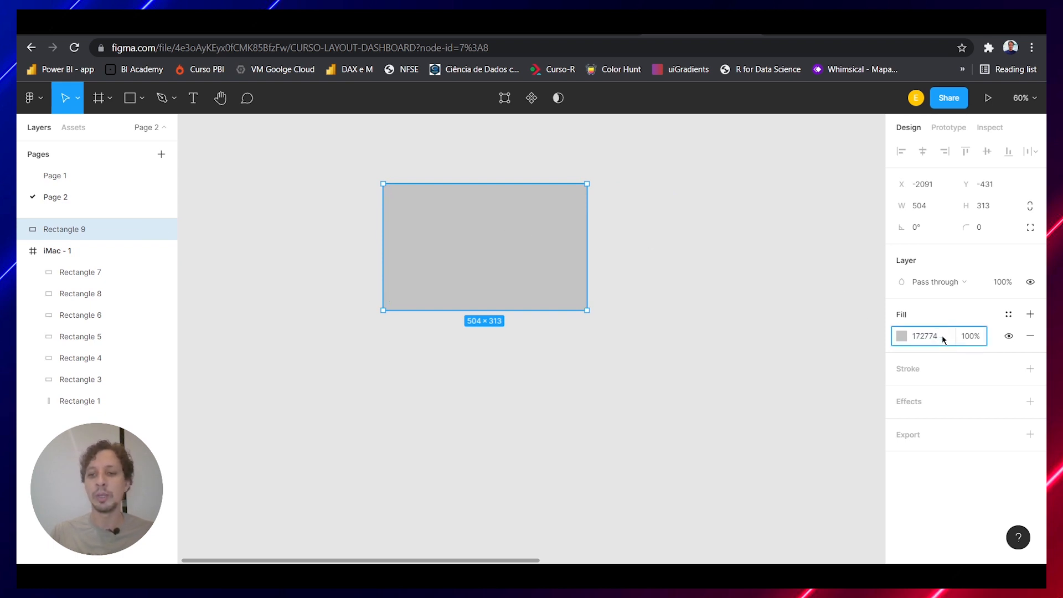
key("Return")
key("ctrl+z")
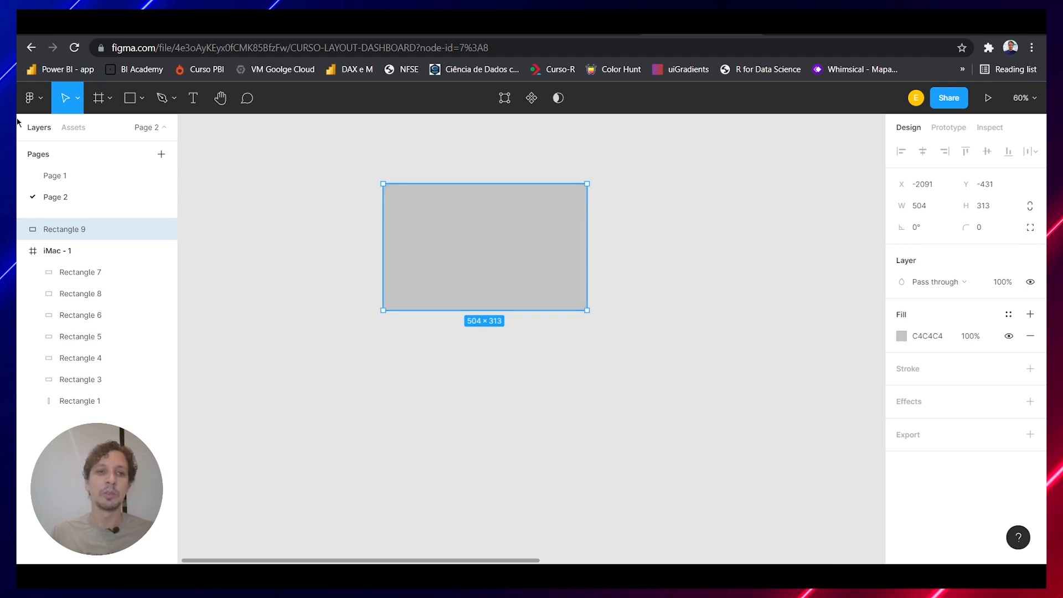
Copy all five color swatches from Page 1 and paste them onto Page 2
left_click(66, 176)
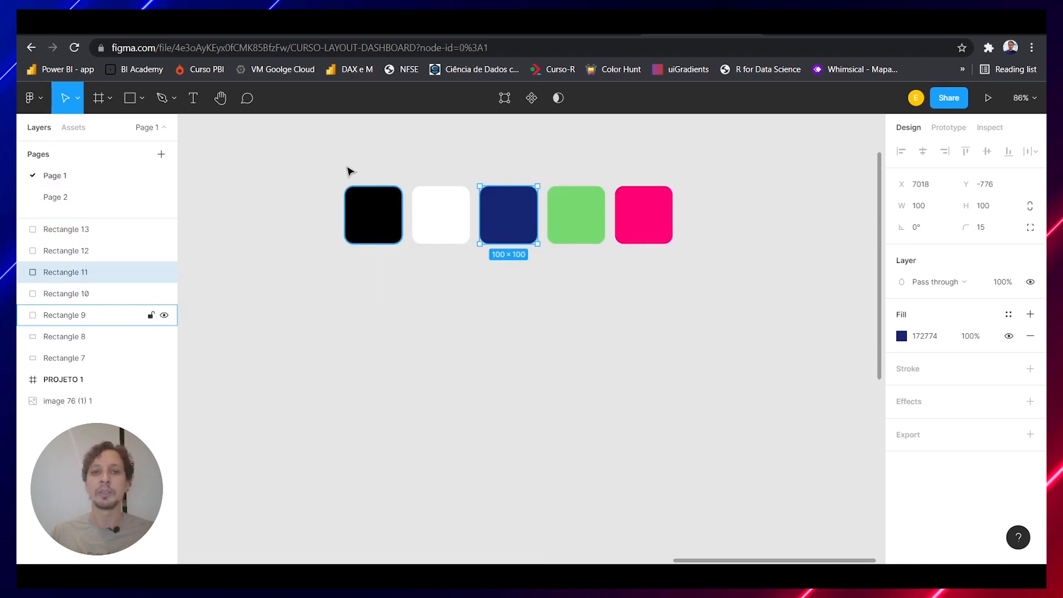
left_click_drag(285, 165, 724, 292)
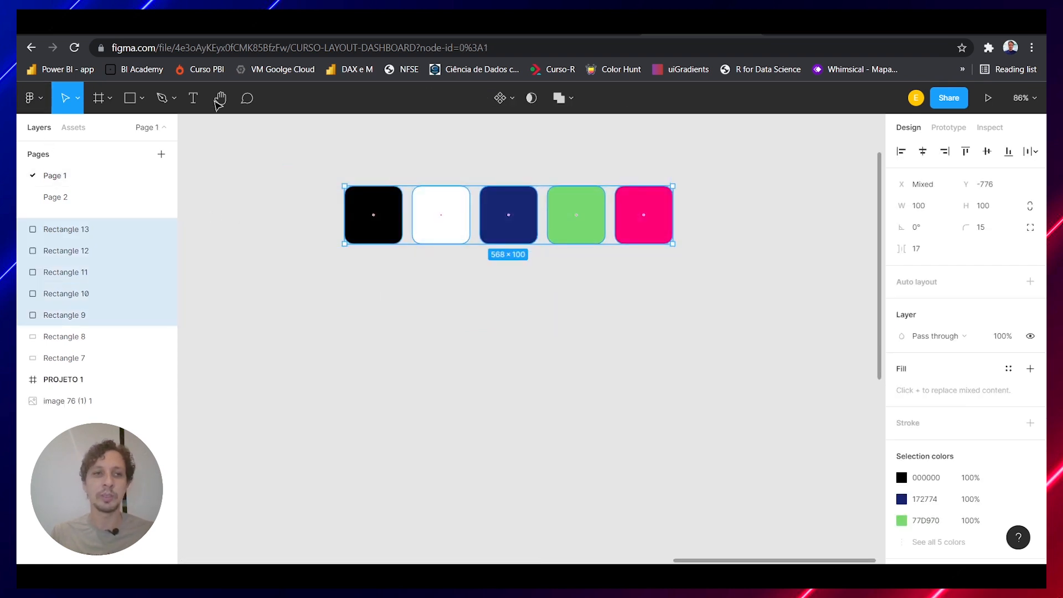
left_click(73, 198)
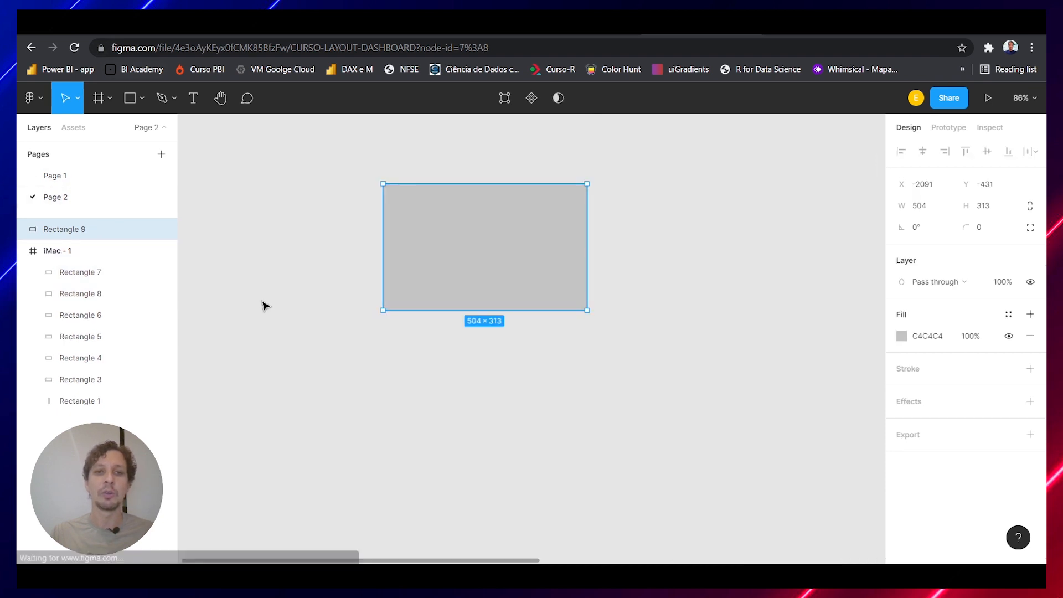
left_click(375, 485)
key("ctrl+v")
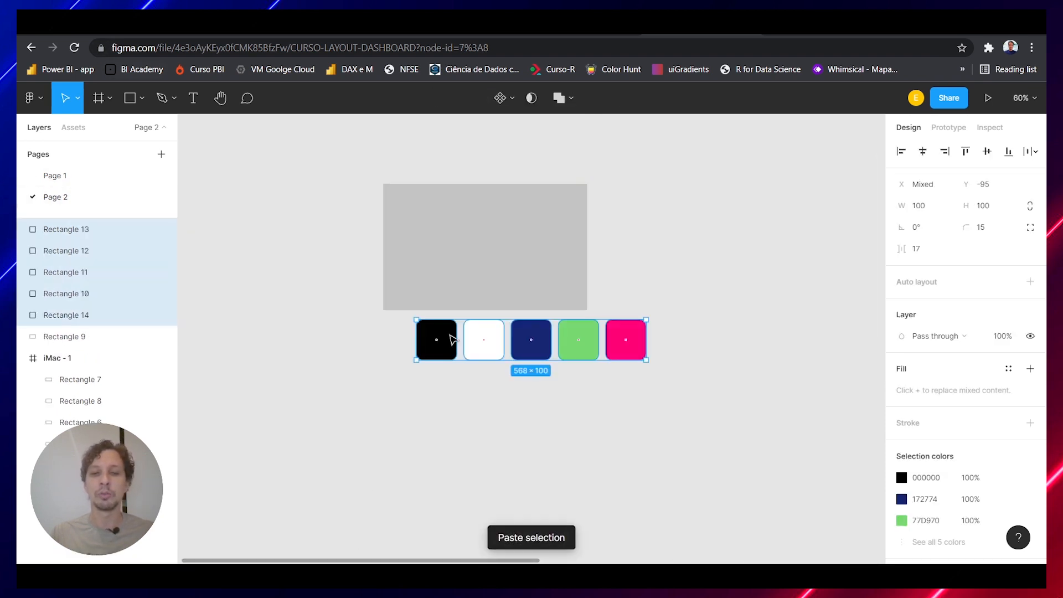
Try recoloring the grey rectangle by sampling the green swatch with the eyedropper, and undo the color change
left_click(485, 235)
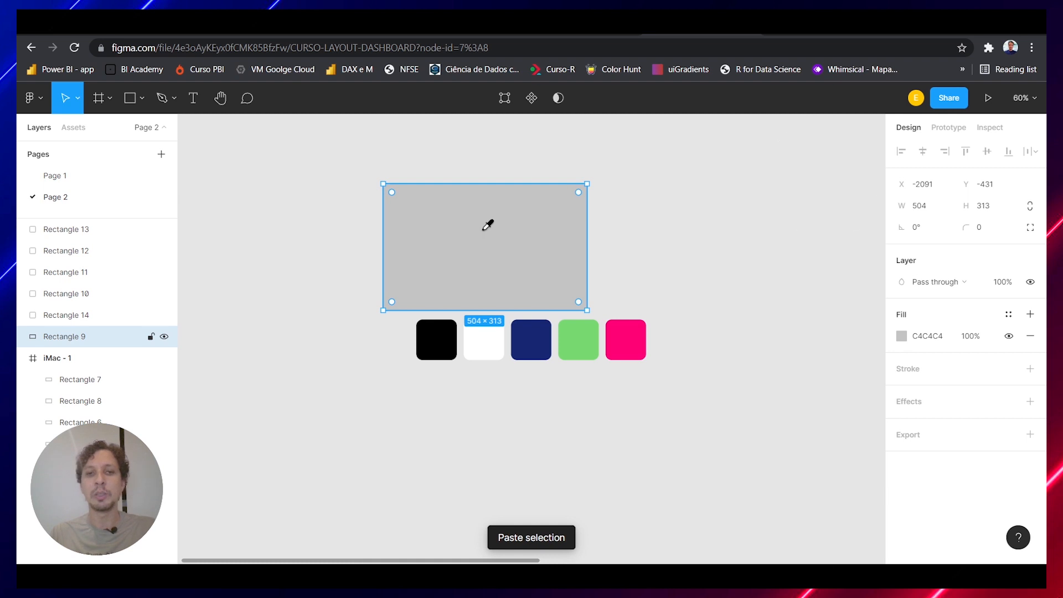
key("i")
left_click(588, 343)
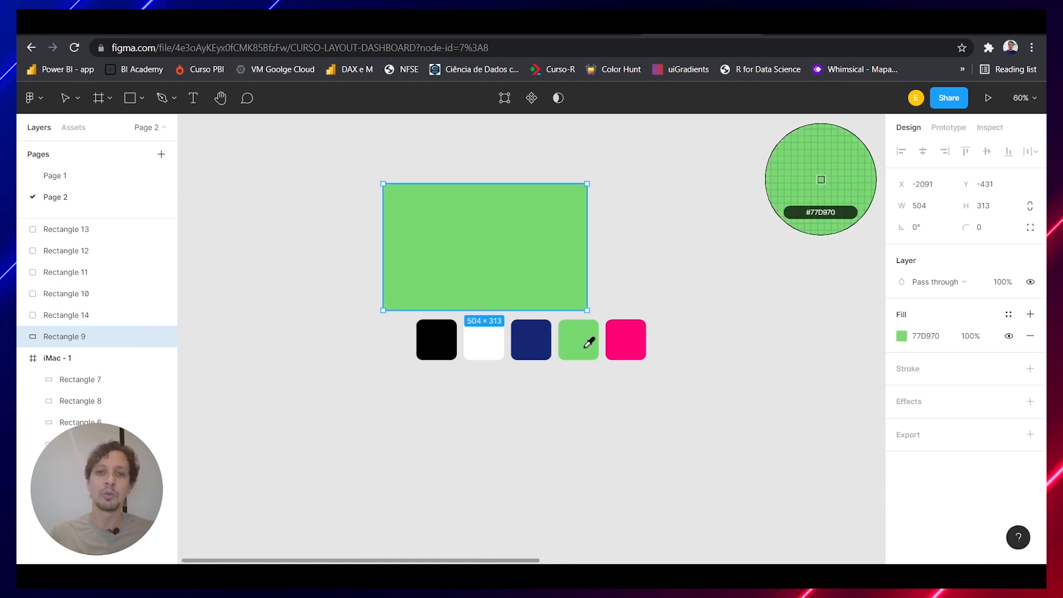
key("ctrl+z")
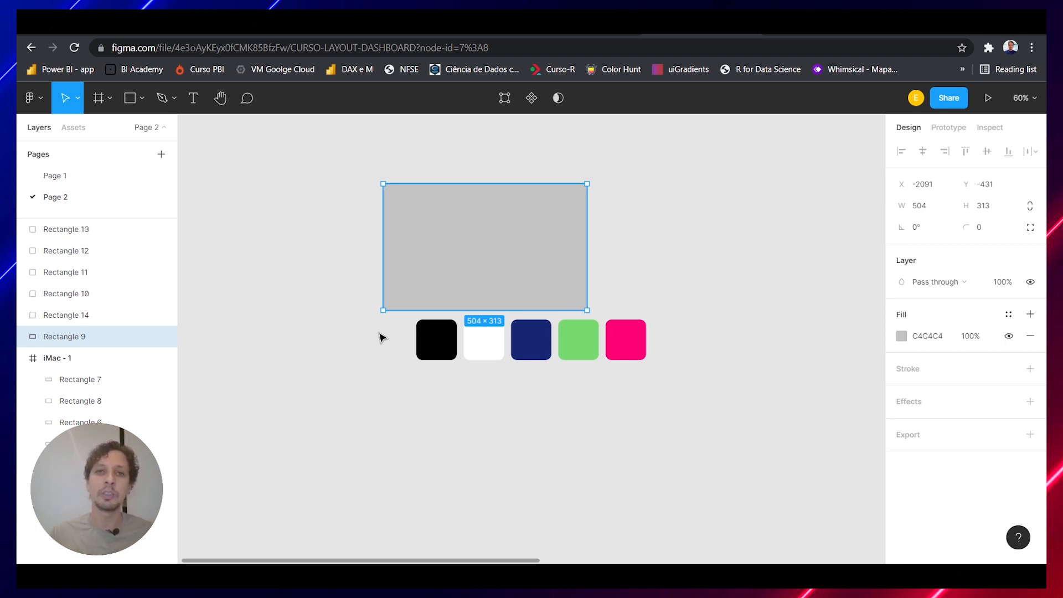
scroll(381, 337, "right", 10)
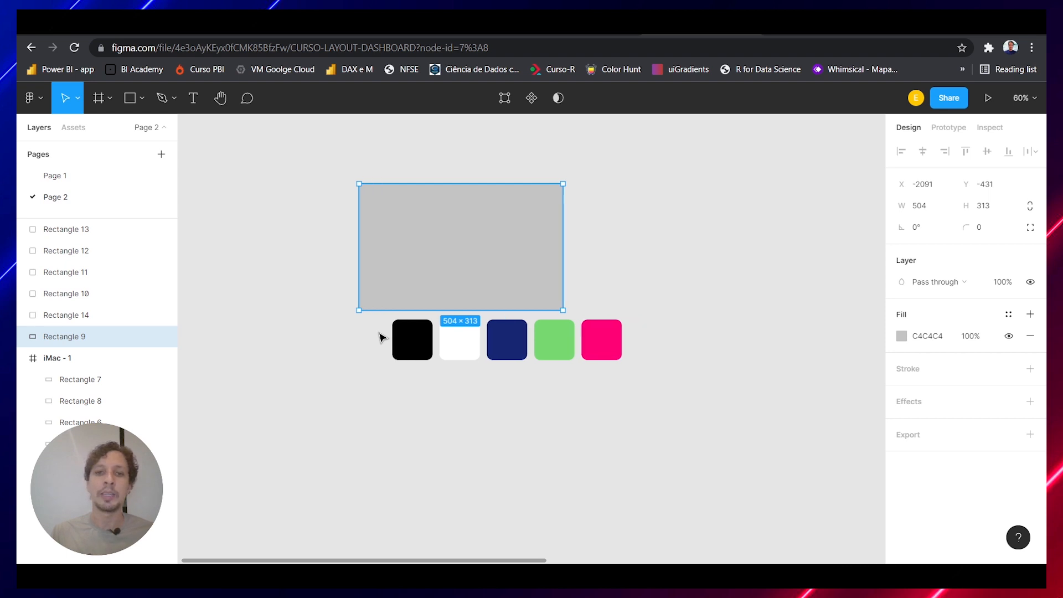
scroll(381, 336, "left", 6)
scroll(381, 336, "left", 5)
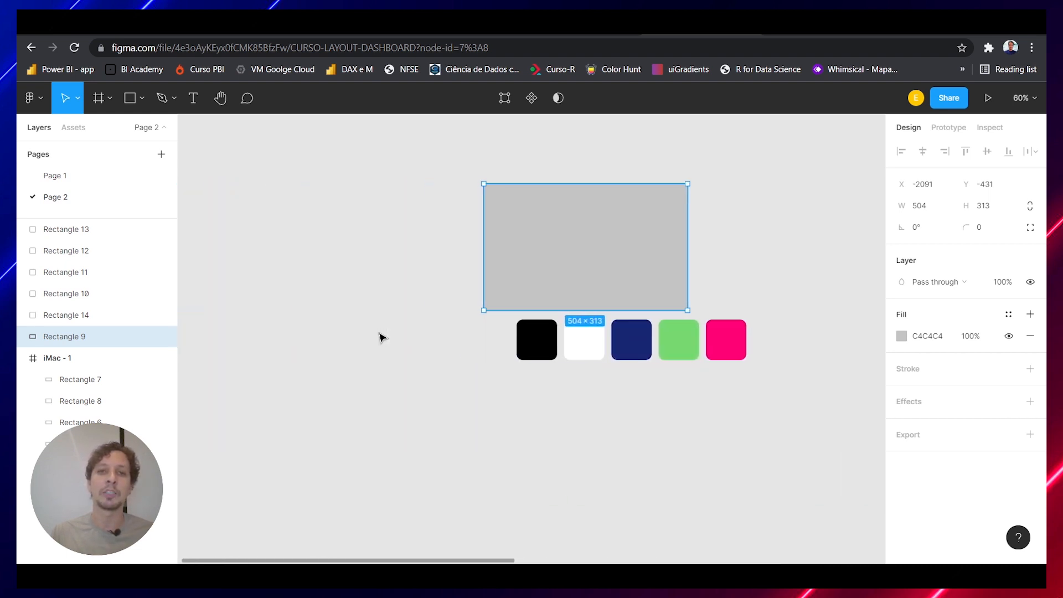
scroll(381, 337, "up", 6)
scroll(381, 337, "down", 7)
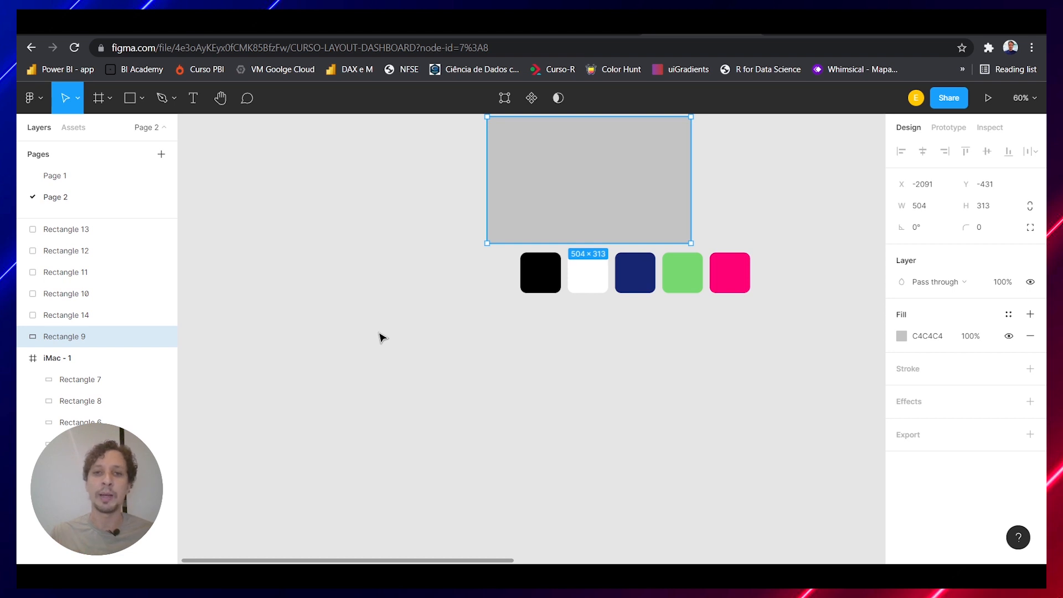
scroll(381, 336, "up", 3)
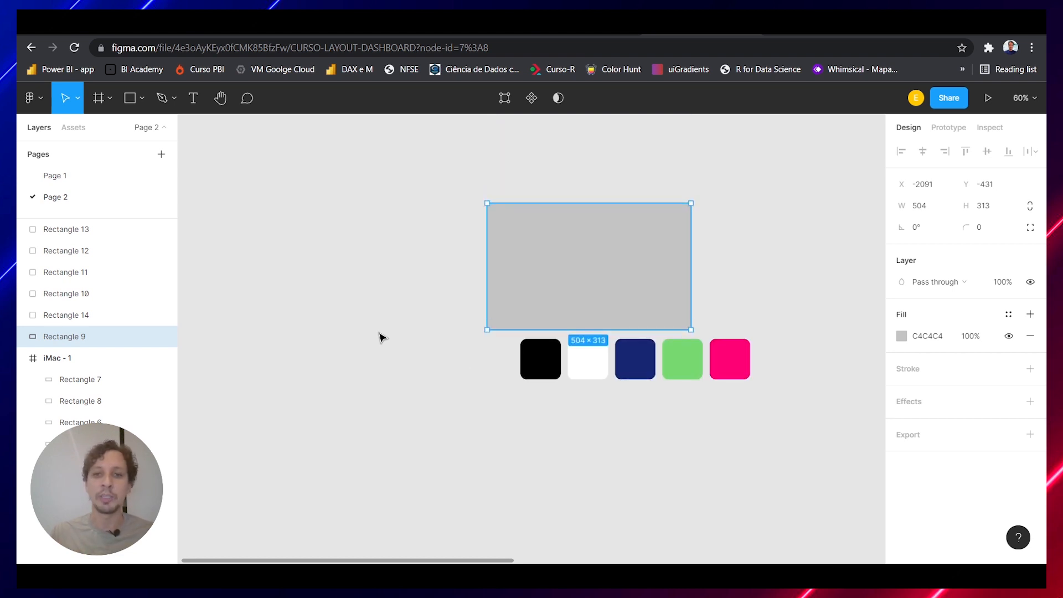
Delete the five color swatches pasted below the rectangle on Page 2
left_click(565, 420)
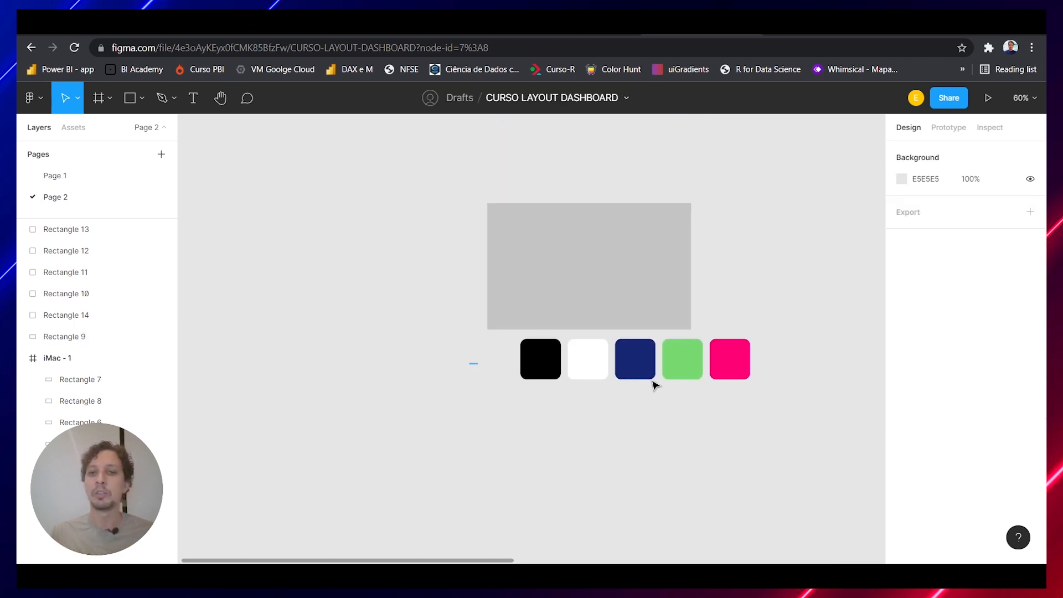
left_click_drag(468, 364, 766, 376)
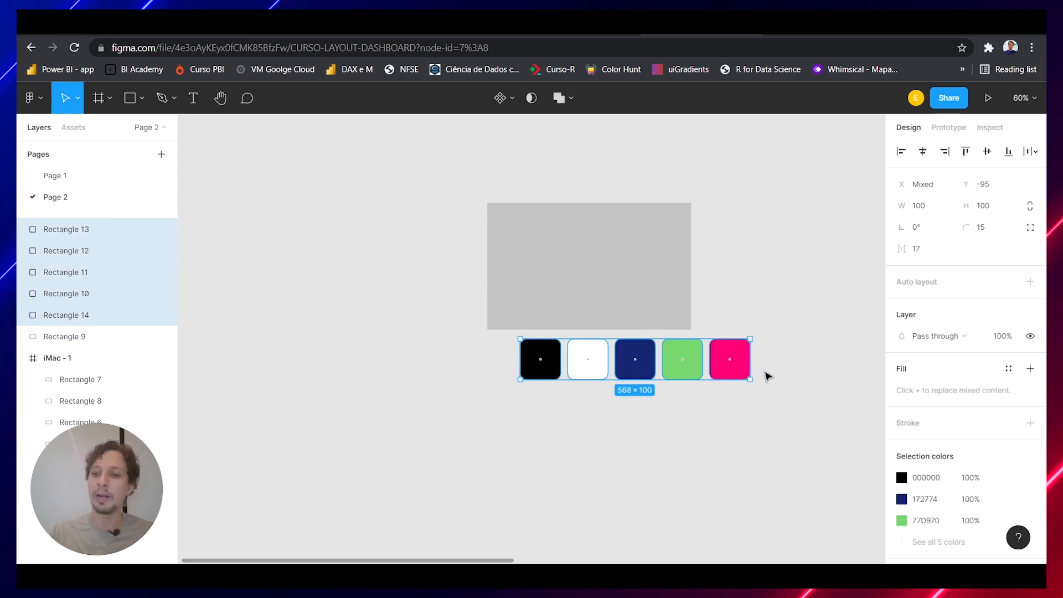
key("Delete")
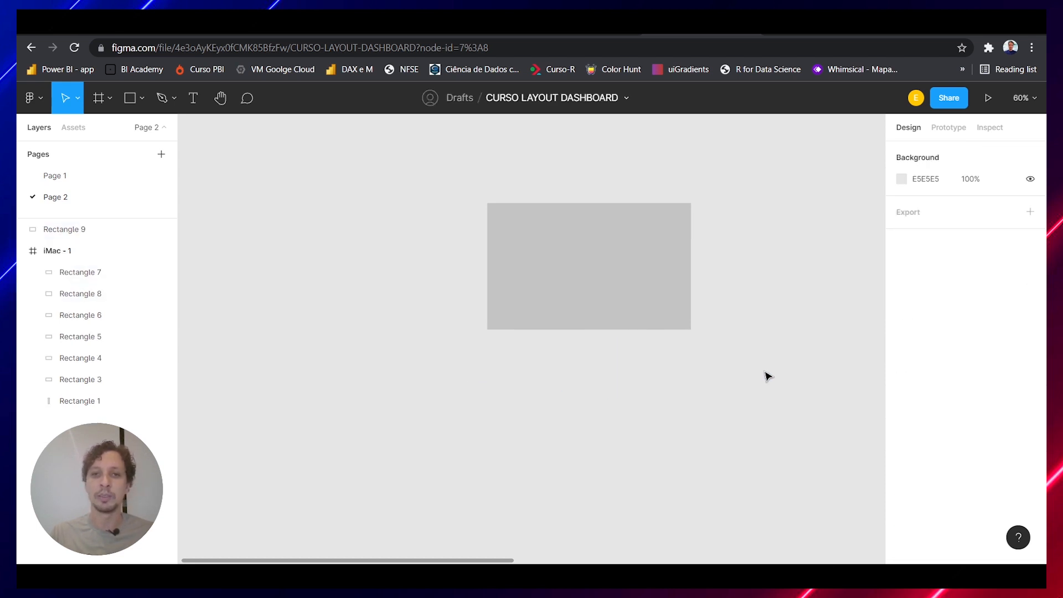
Return to Page 1 and view the fill properties of the white swatch
left_click(48, 177)
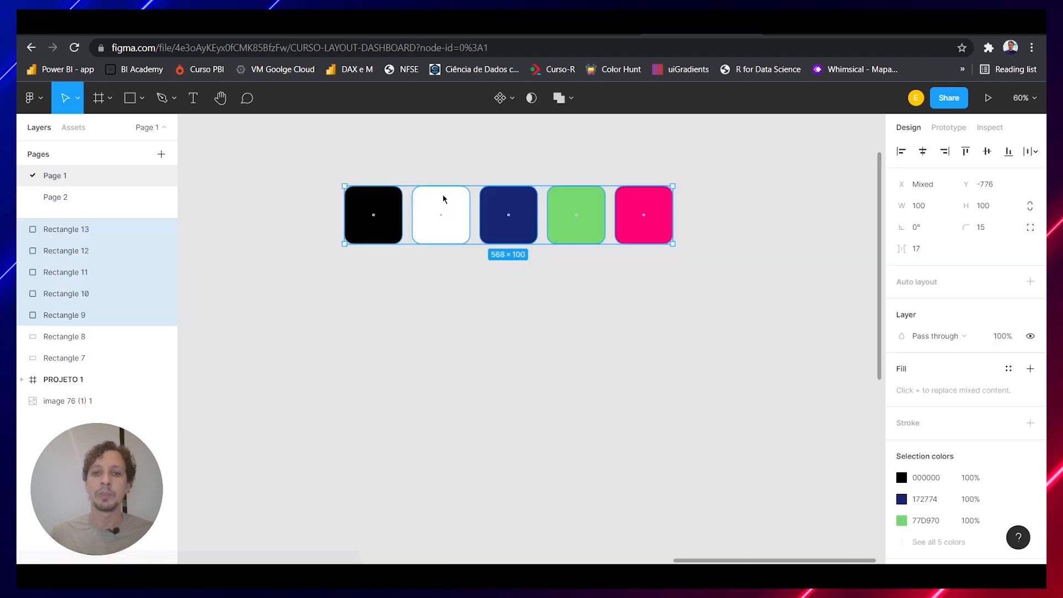
left_click(498, 326)
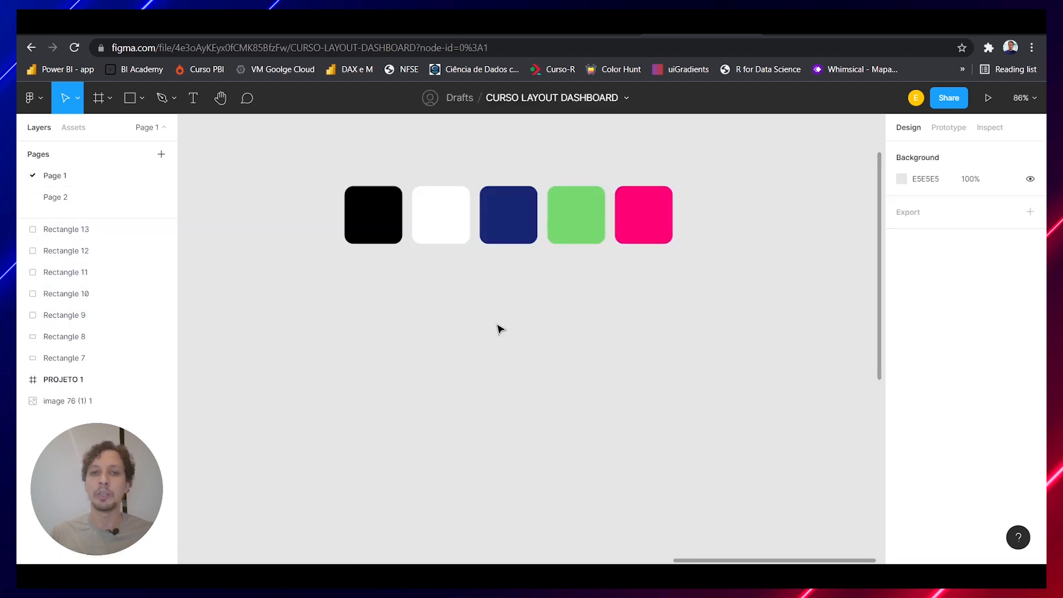
left_click(427, 230)
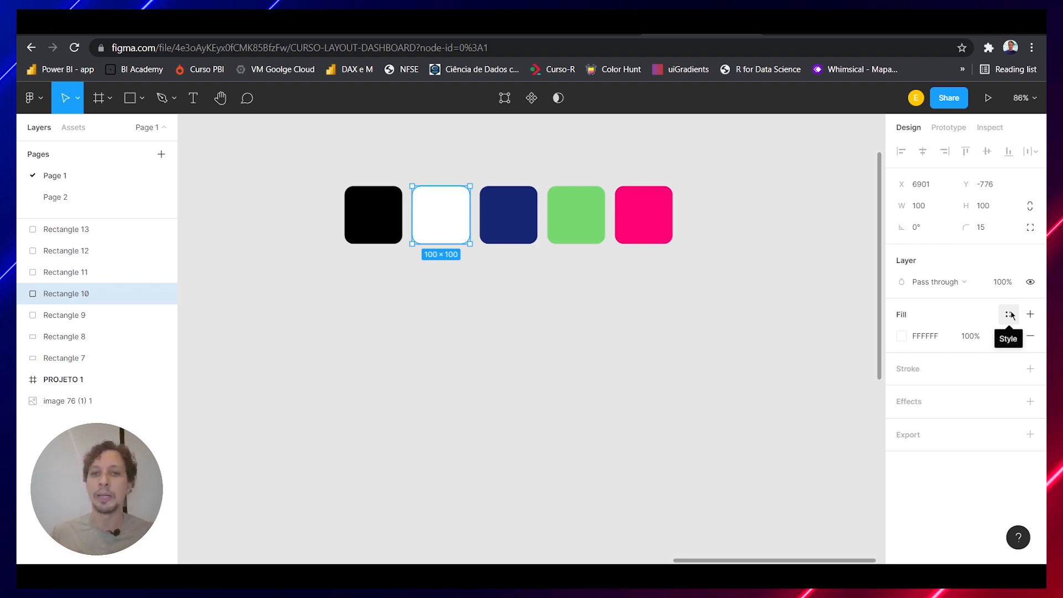
left_click(560, 310)
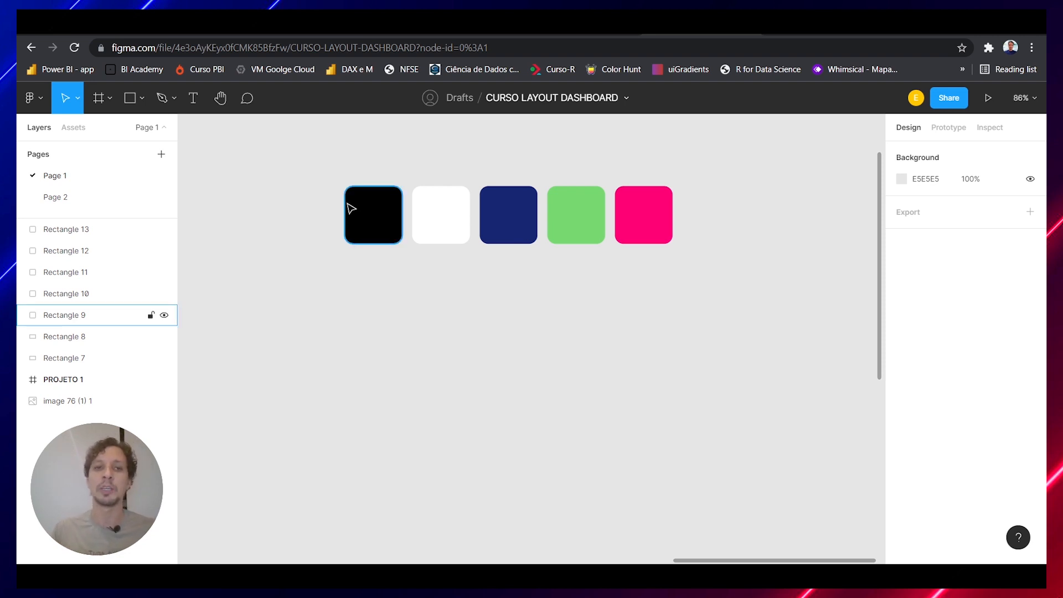
Create a color style named Preto from the black swatch's fill
left_click(366, 219)
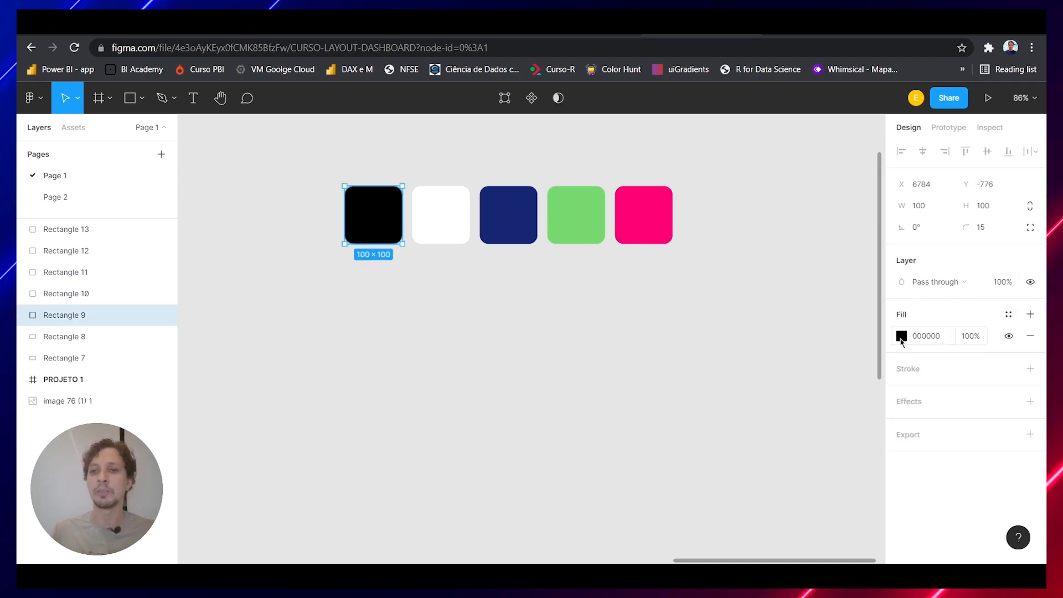
left_click(1009, 315)
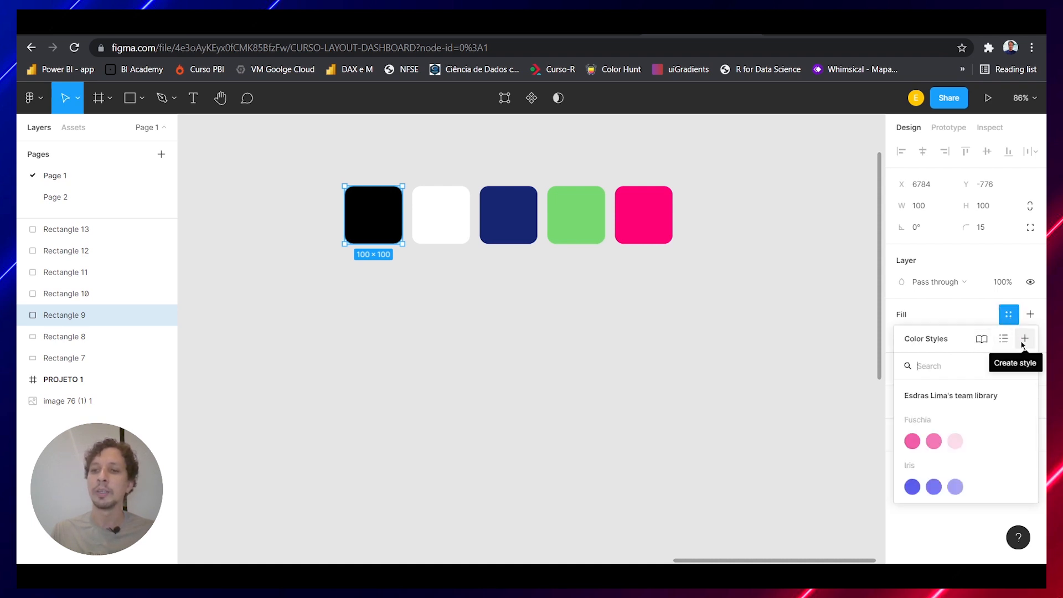
left_click(1023, 340)
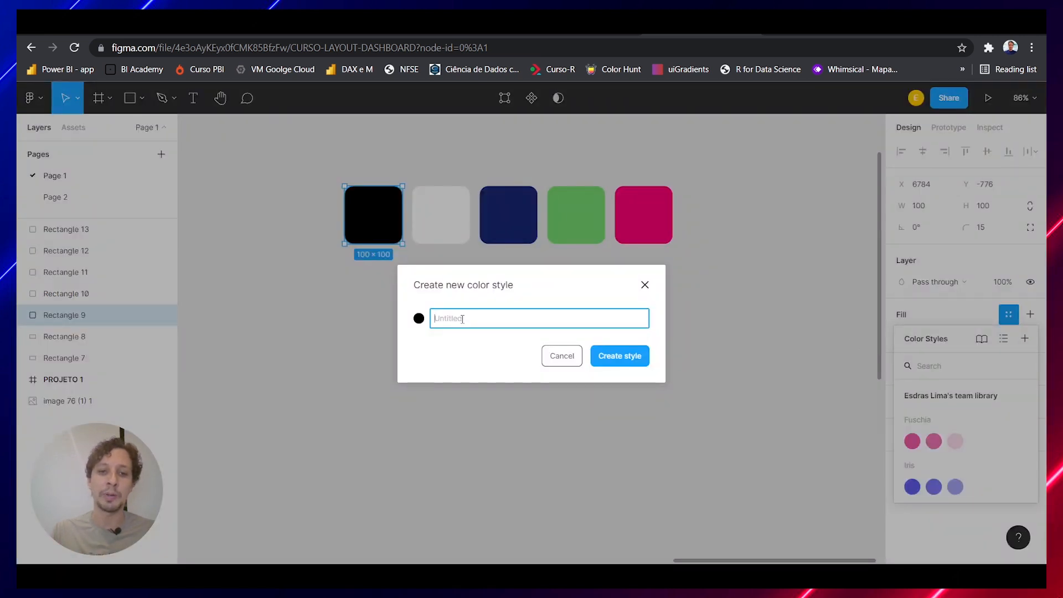
type("Preto")
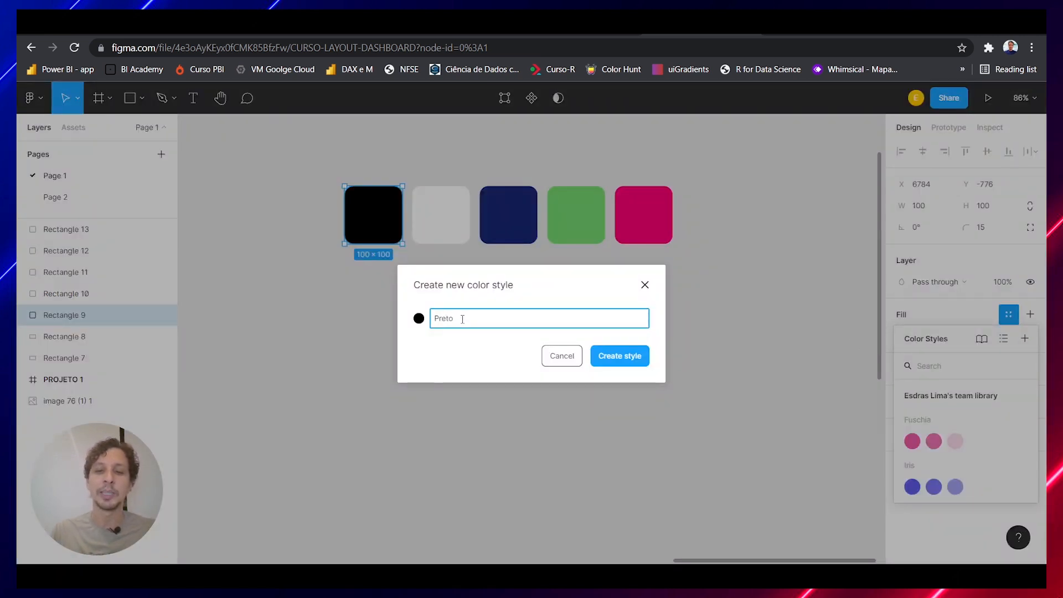
left_click(612, 365)
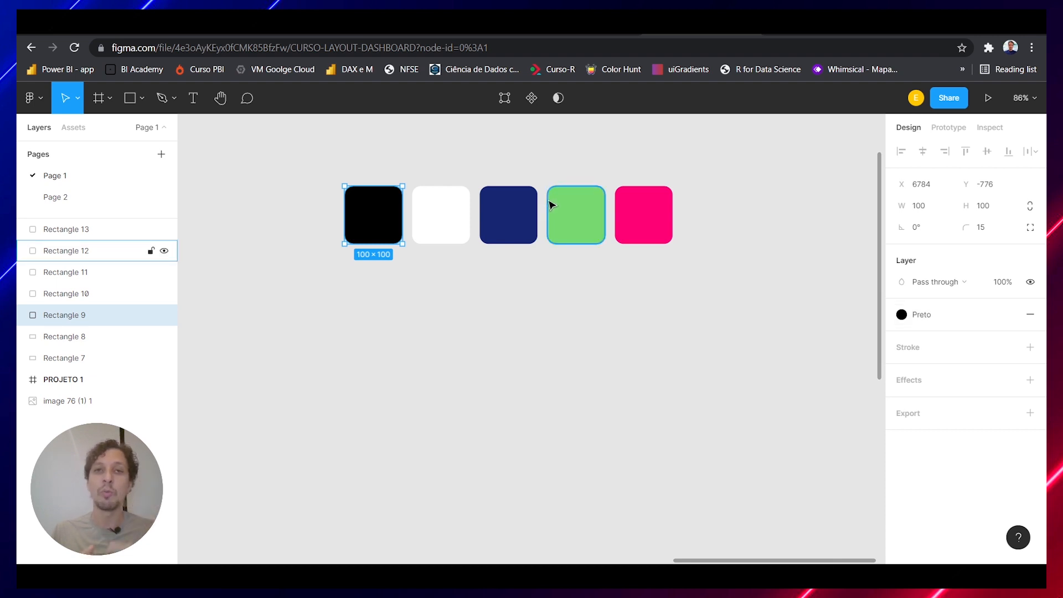
Create a color style named Branco from the white swatch's fill, removing the extra black 20% fill added to it
left_click(422, 236)
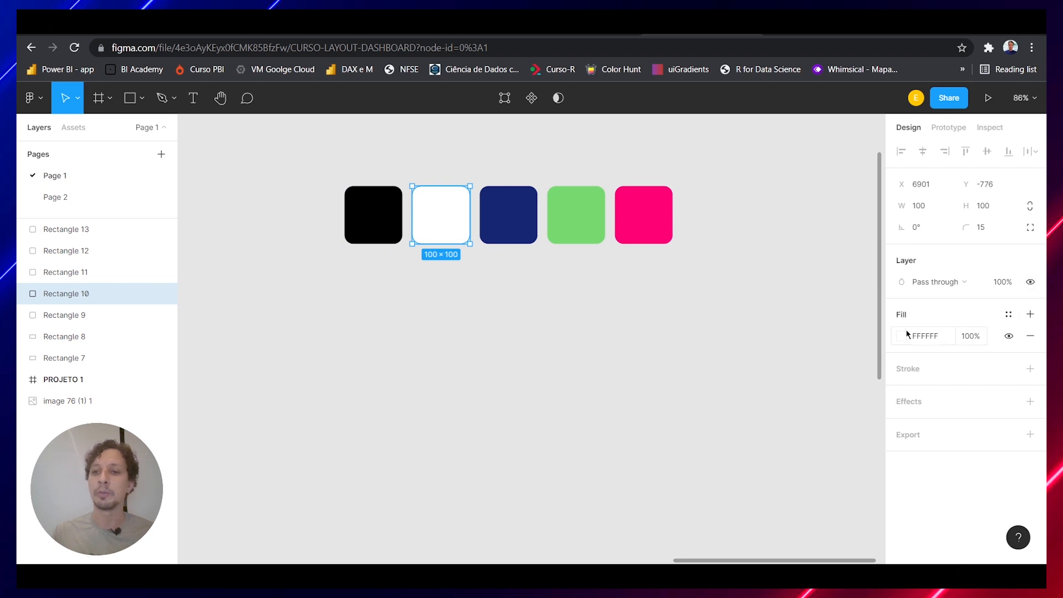
left_click(1031, 314)
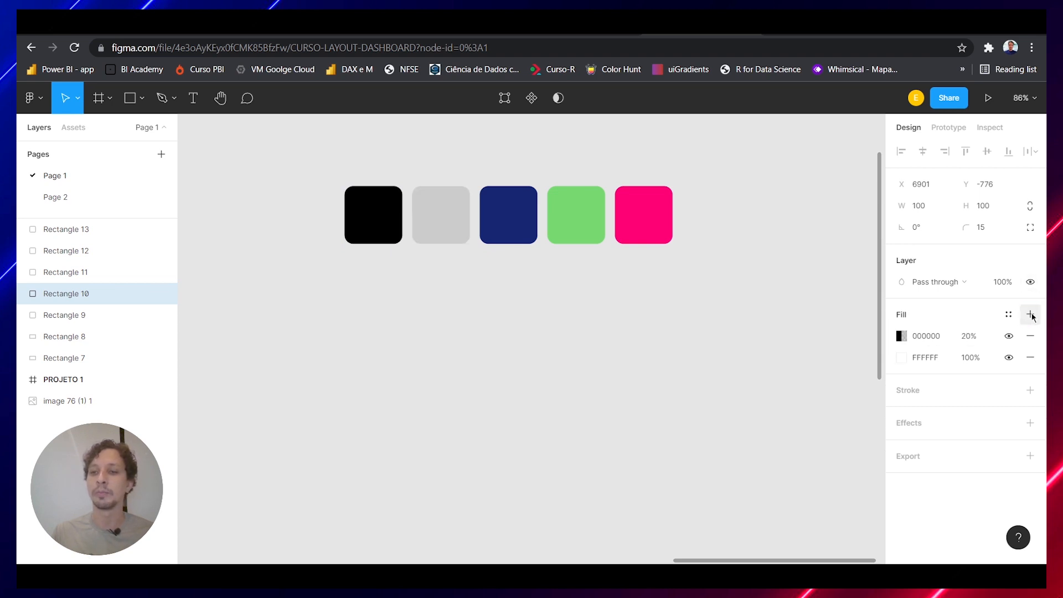
left_click(1030, 336)
left_click(1012, 315)
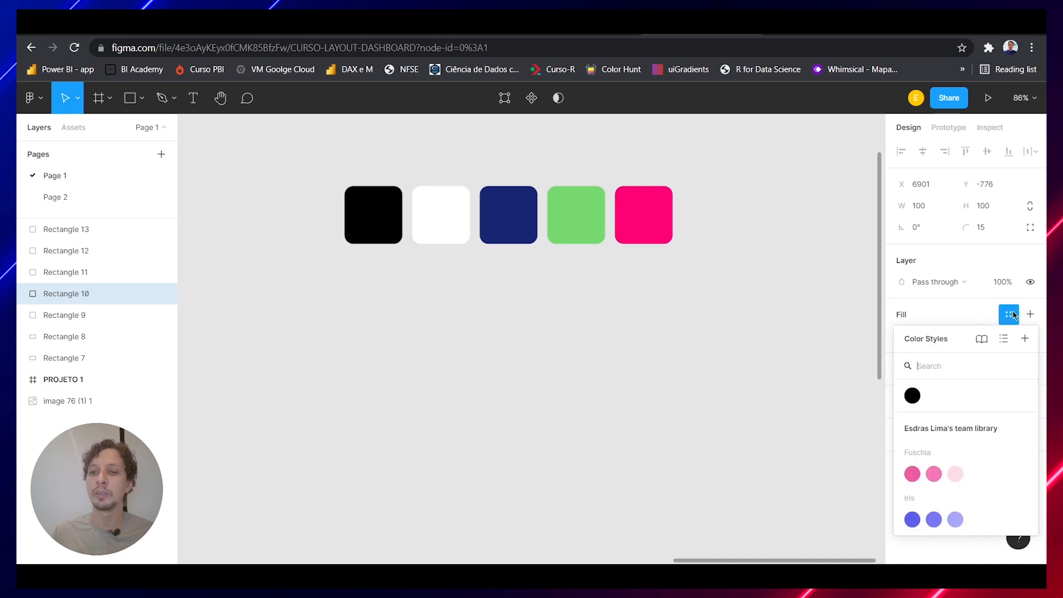
left_click(1024, 339)
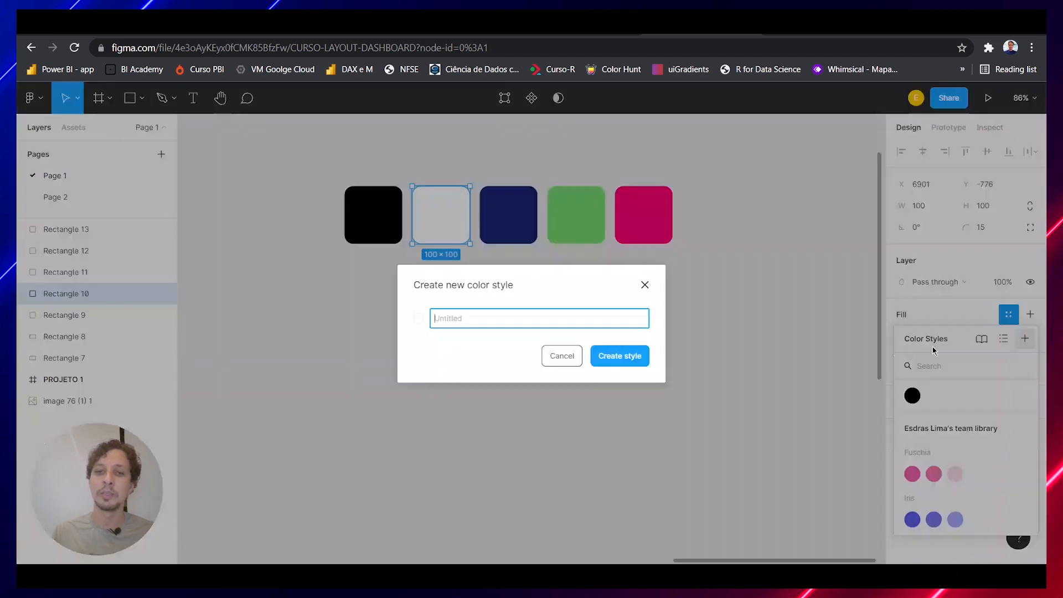
type("Branco")
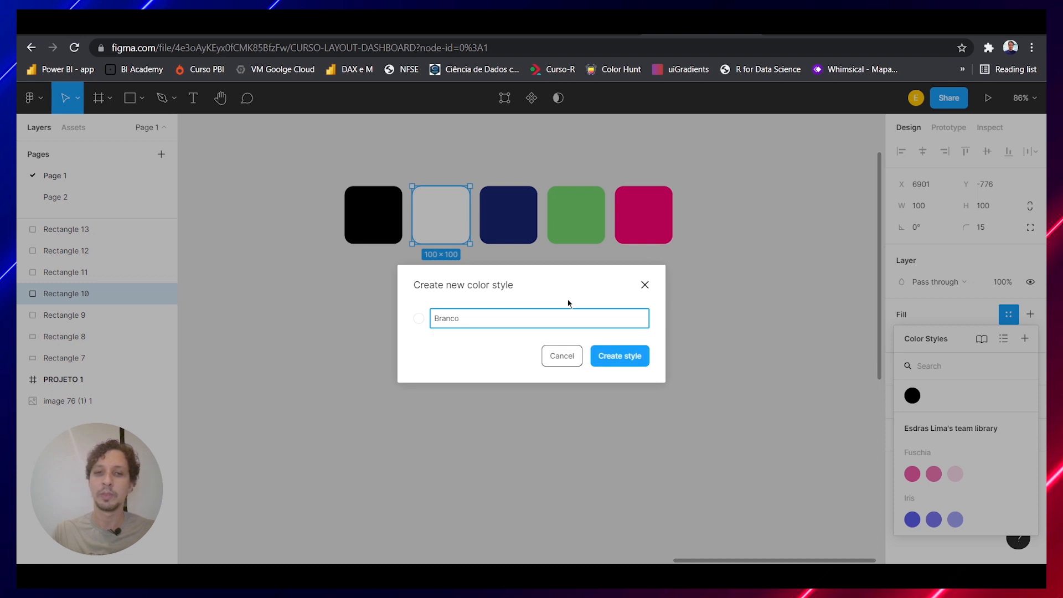
key("Return")
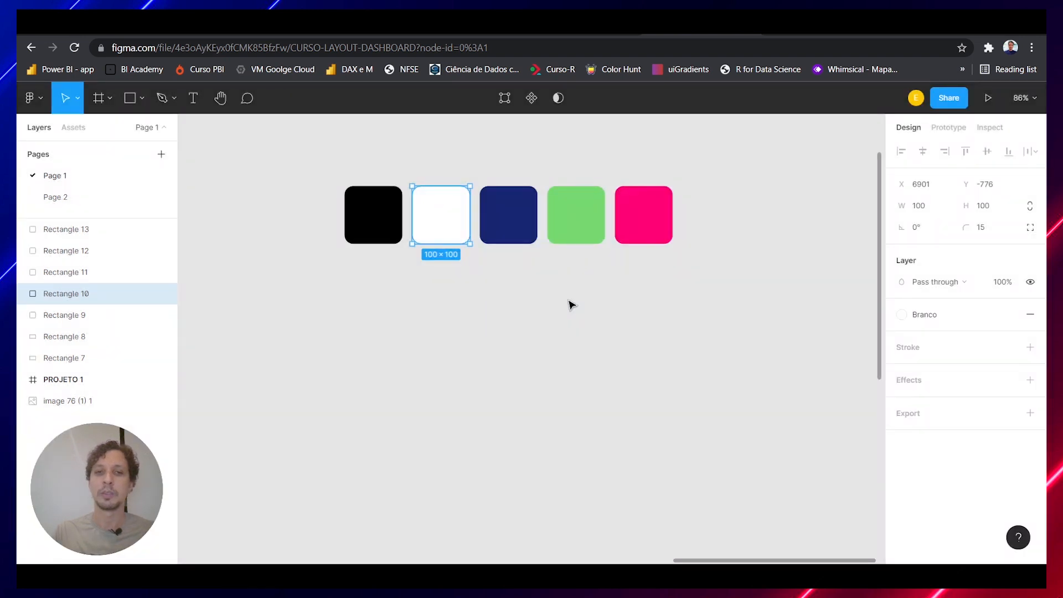
Create a color style named Azul from the dark blue swatch's fill
left_click(510, 231)
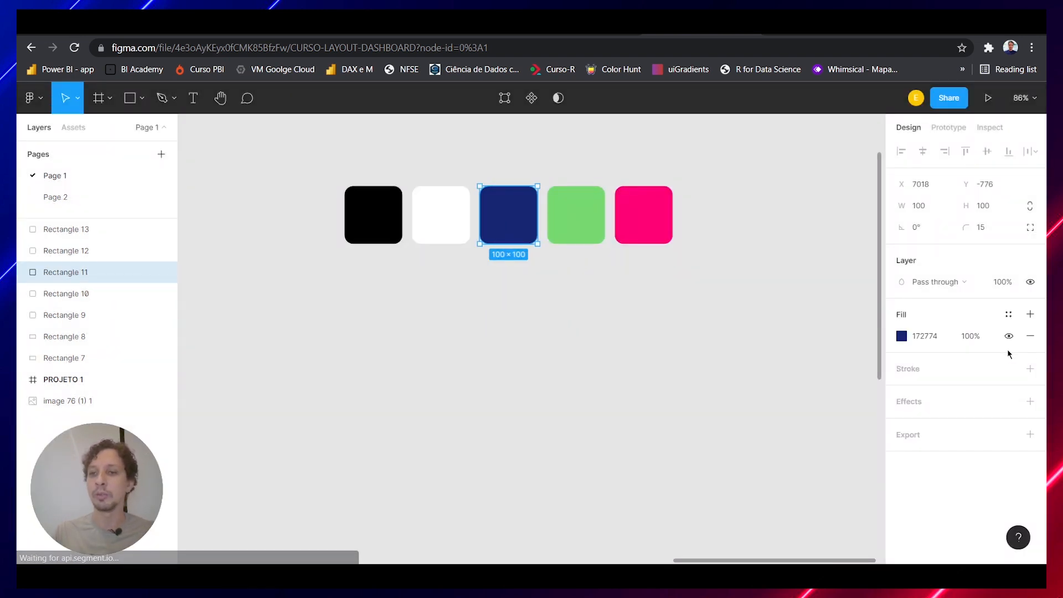
left_click(1008, 315)
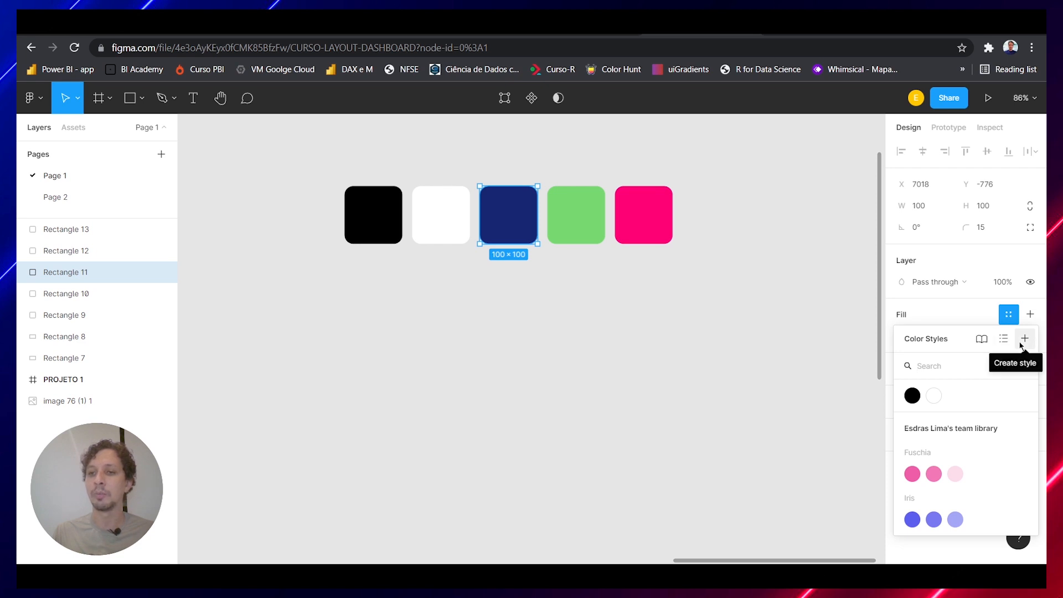
left_click(1021, 345)
type("Azul")
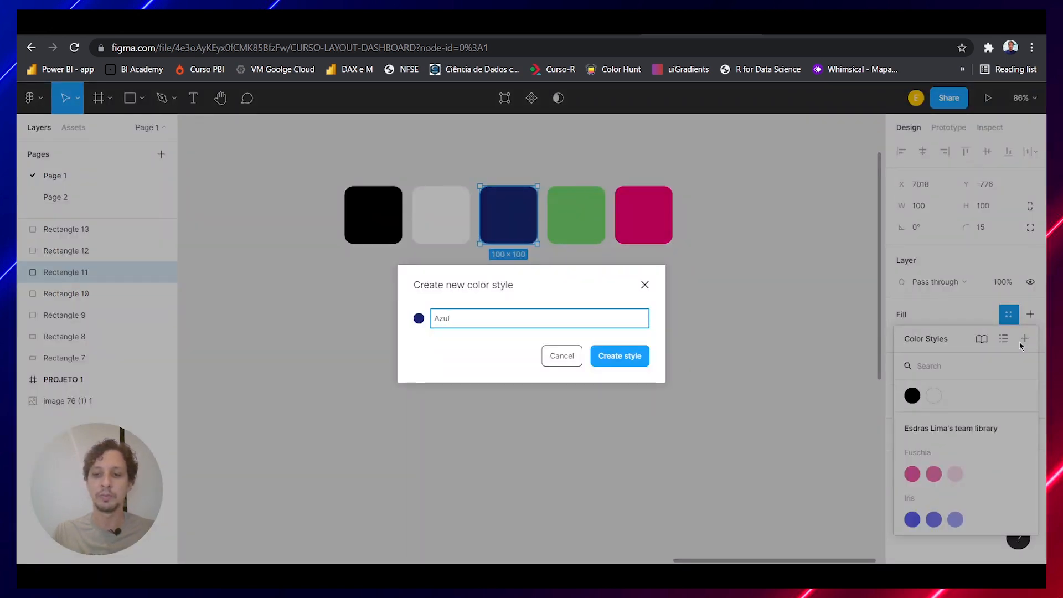
key("Return")
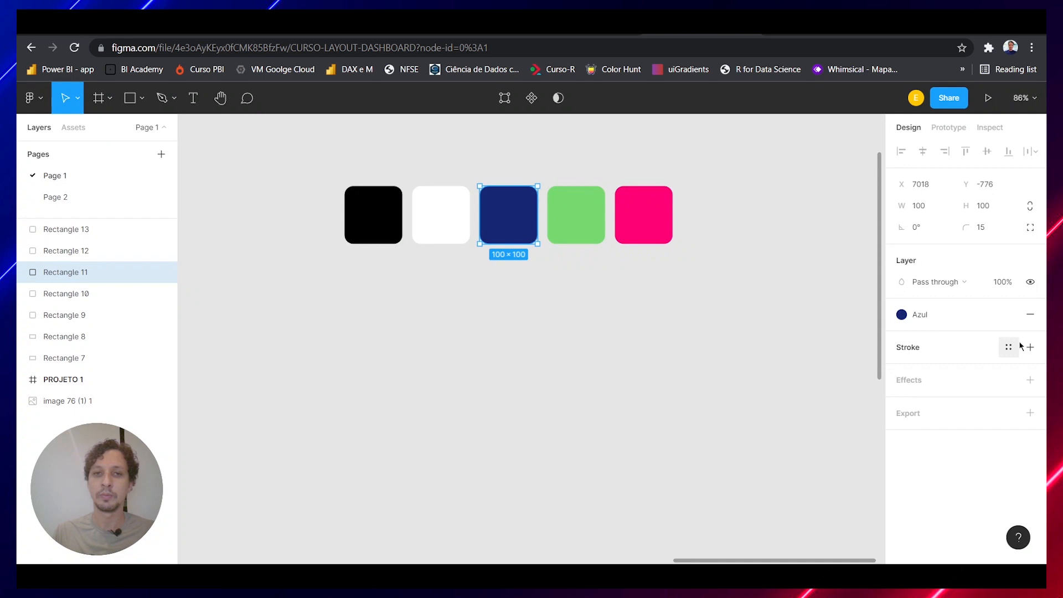
Create a color style named Verde from the green swatch's fill
left_click(593, 216)
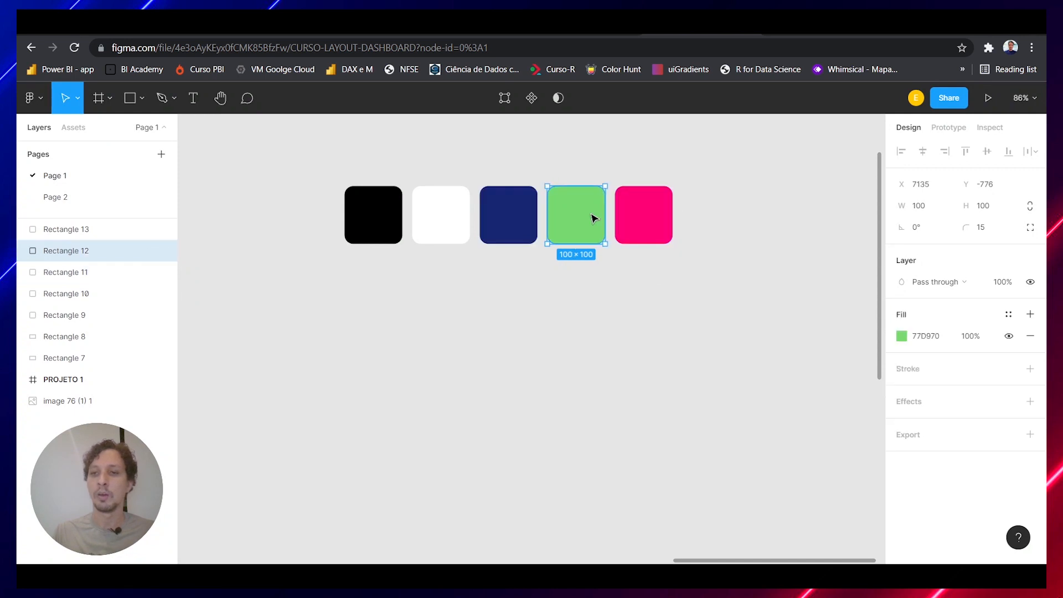
left_click(1009, 315)
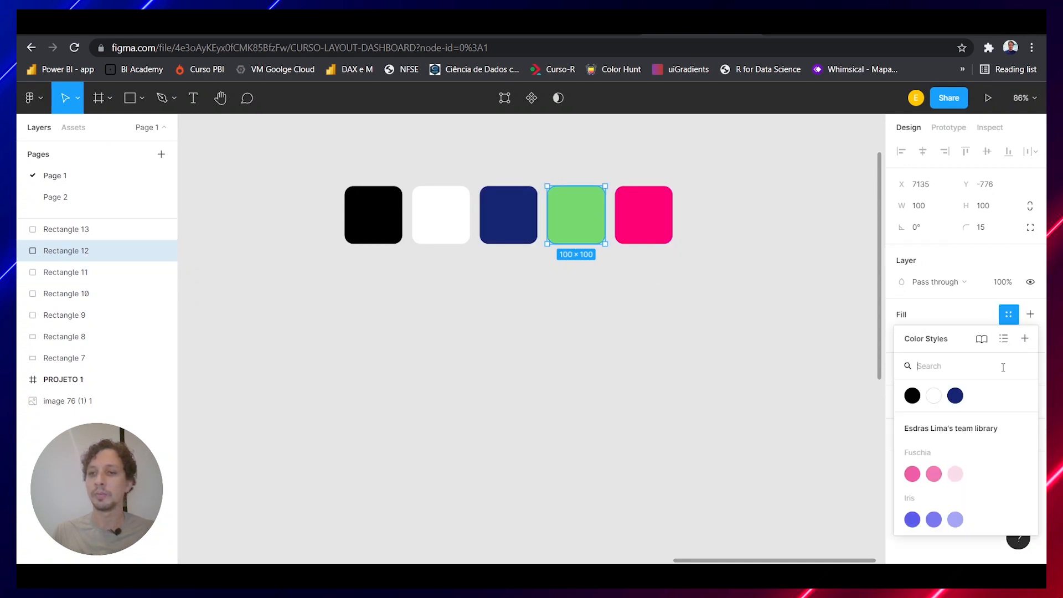
left_click(1023, 346)
type("V")
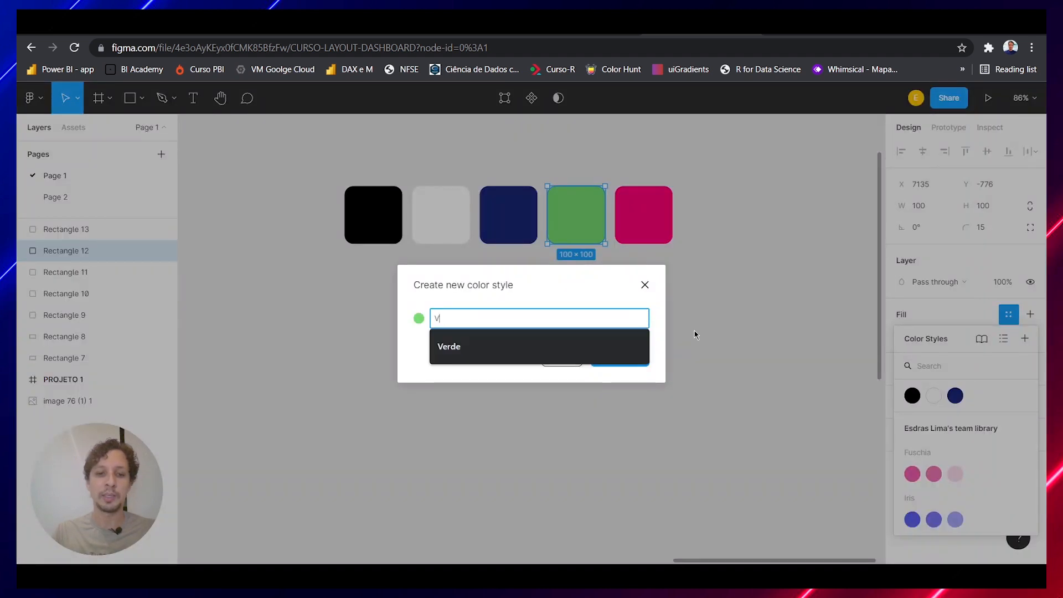
type("erdee")
key("BackSpace")
key("BackSpace")
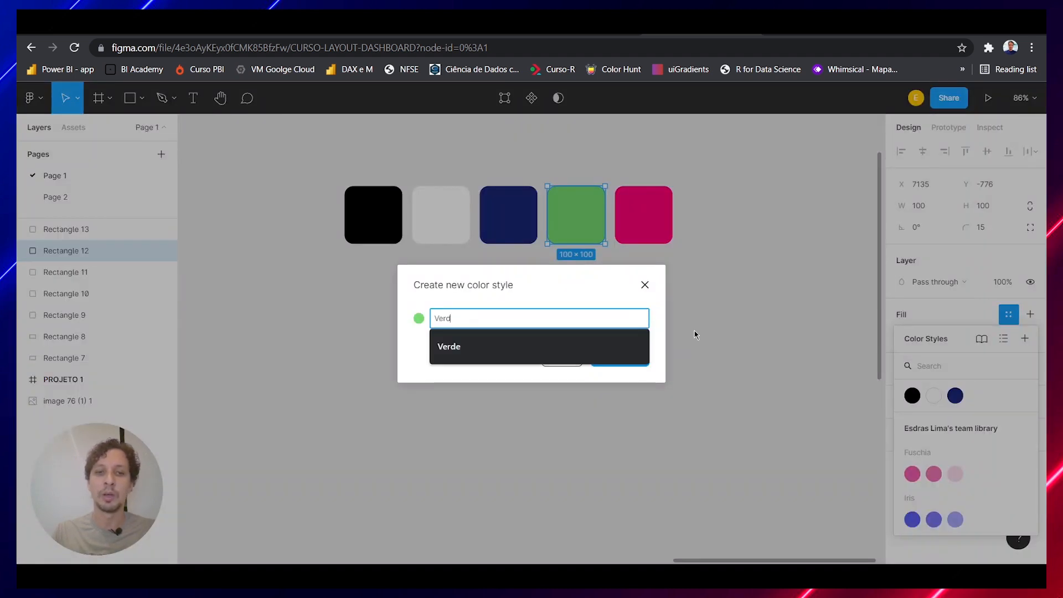
type("e")
key("Return")
Create a color style named Rosa from the pink swatch's fill
left_click(638, 217)
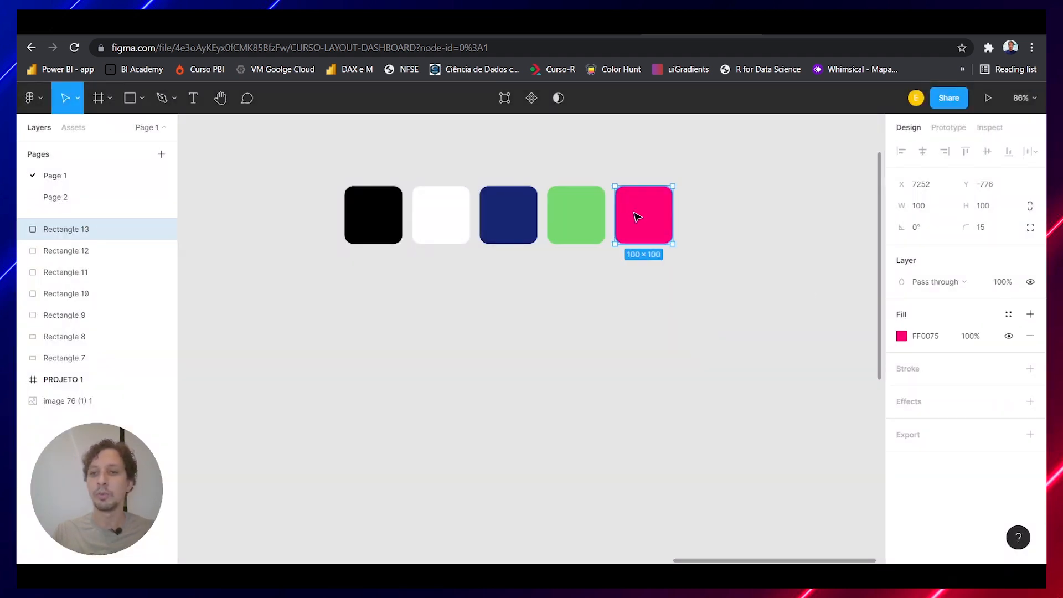
left_click(1007, 314)
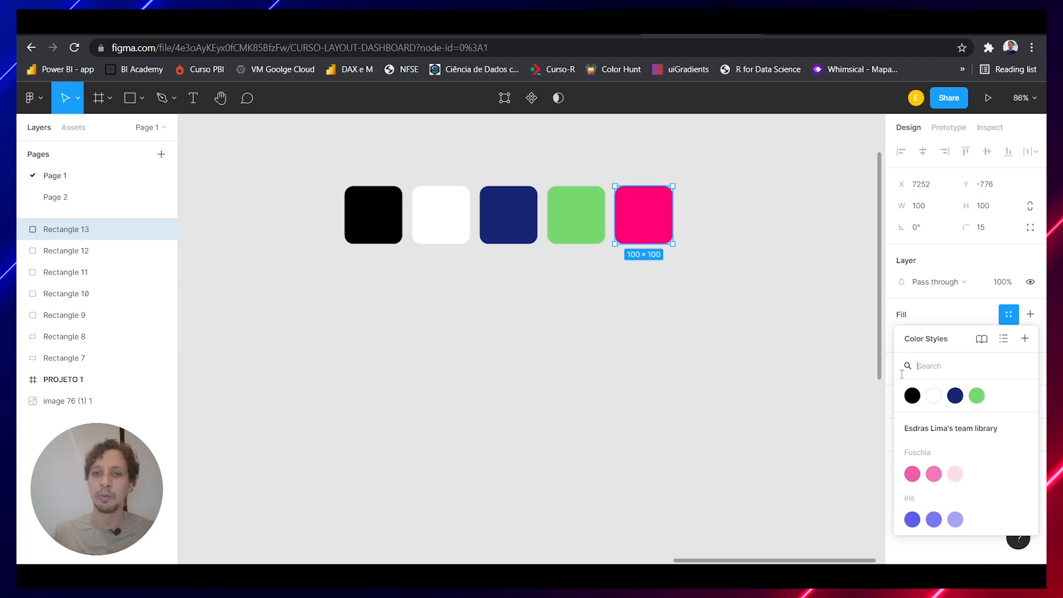
left_click(1025, 342)
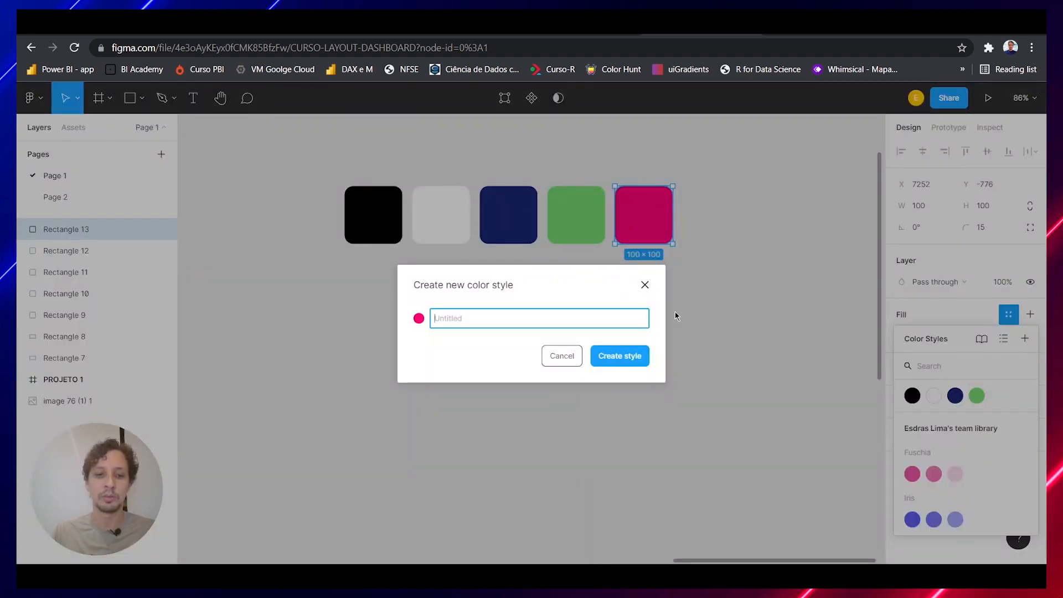
type("Rosa")
key("Return")
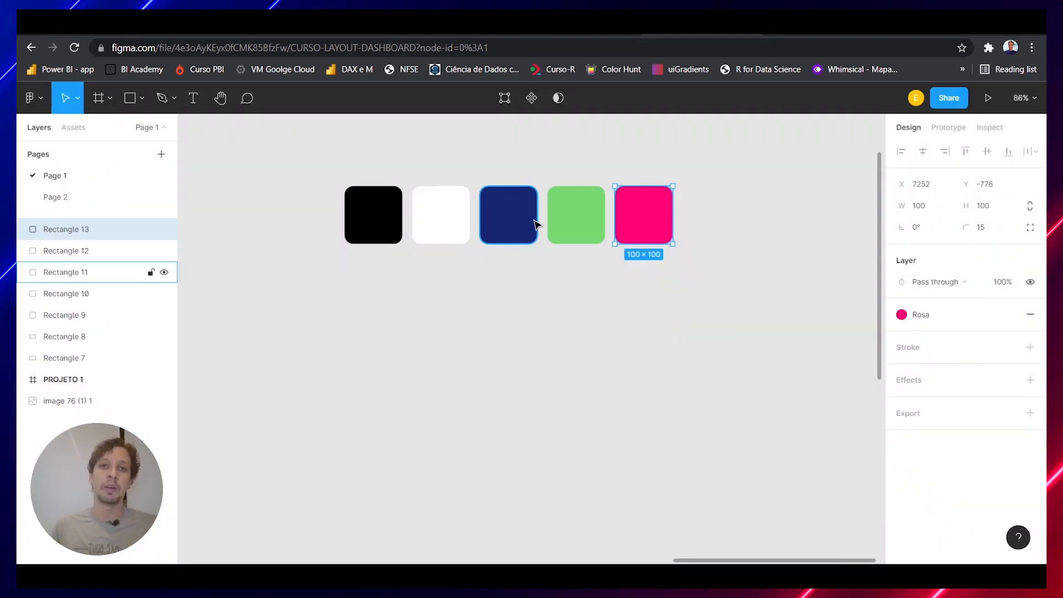
On Page 2, move the grey rectangle up and to the left, and apply the Verde color style to its fill
left_click(60, 202)
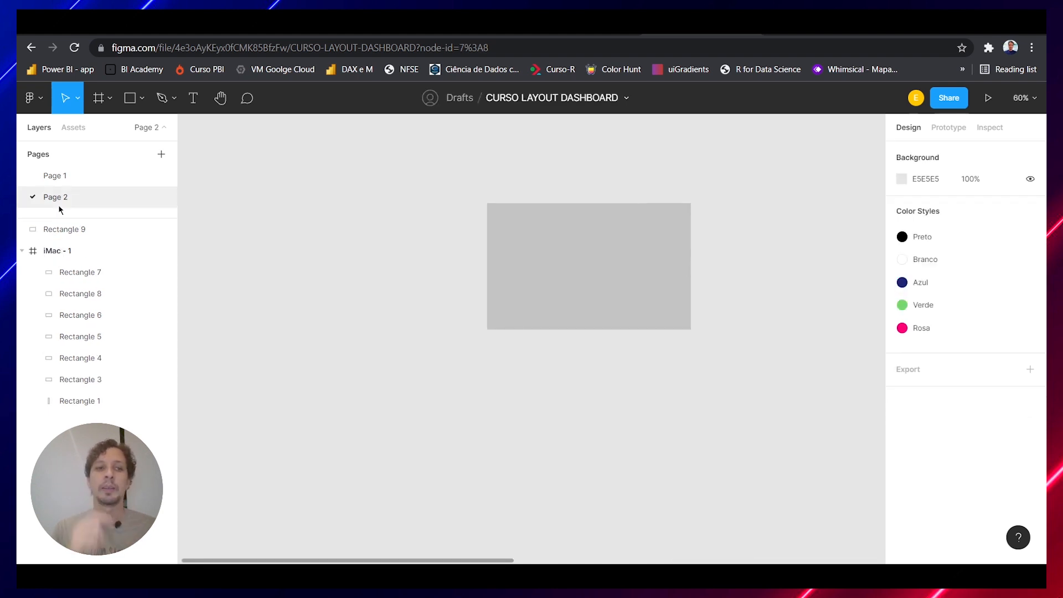
left_click_drag(580, 309, 441, 275)
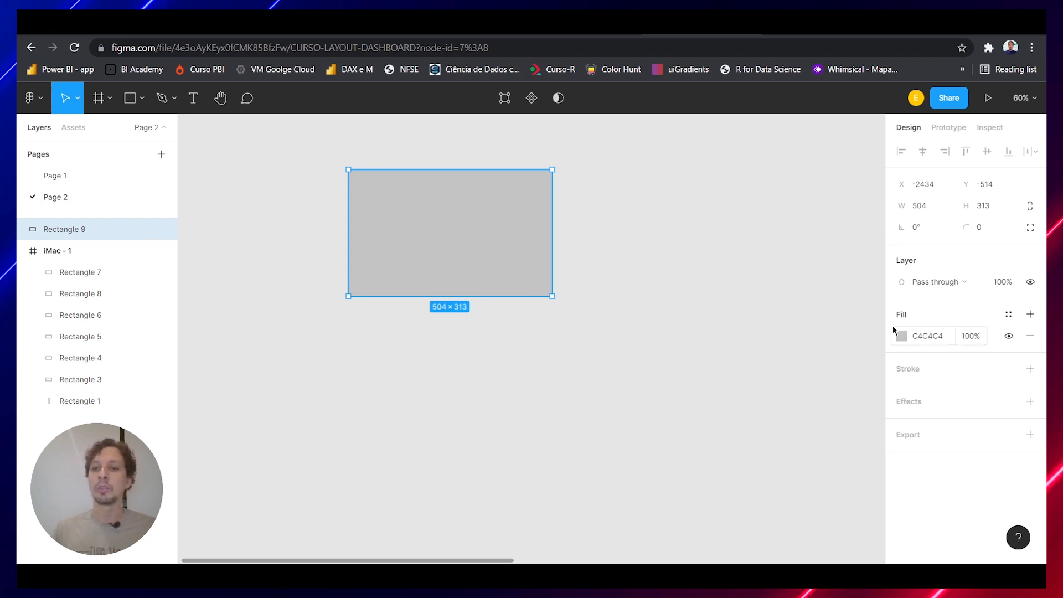
left_click(1010, 316)
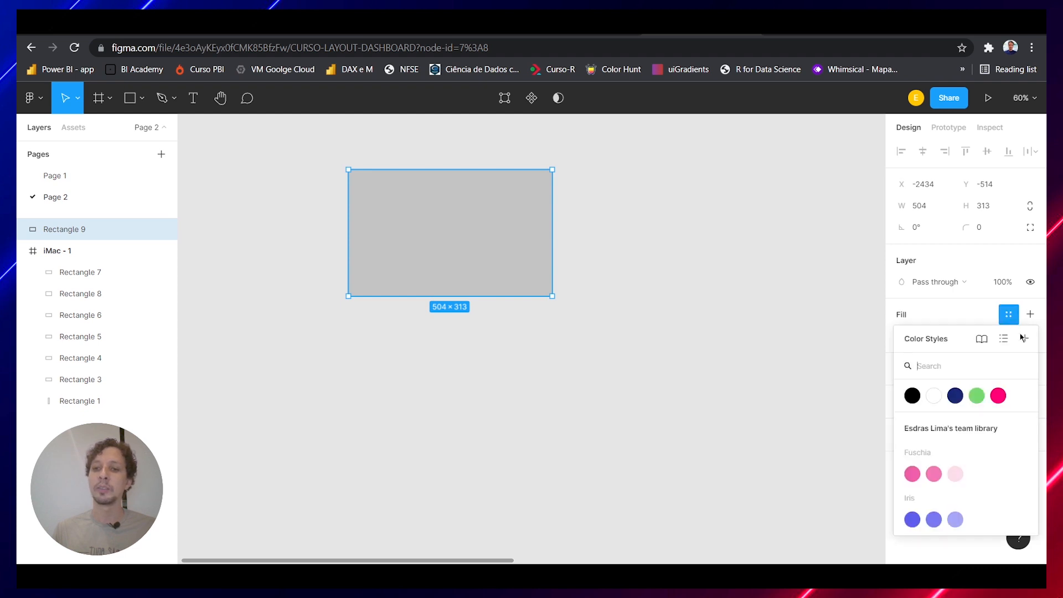
left_click(978, 404)
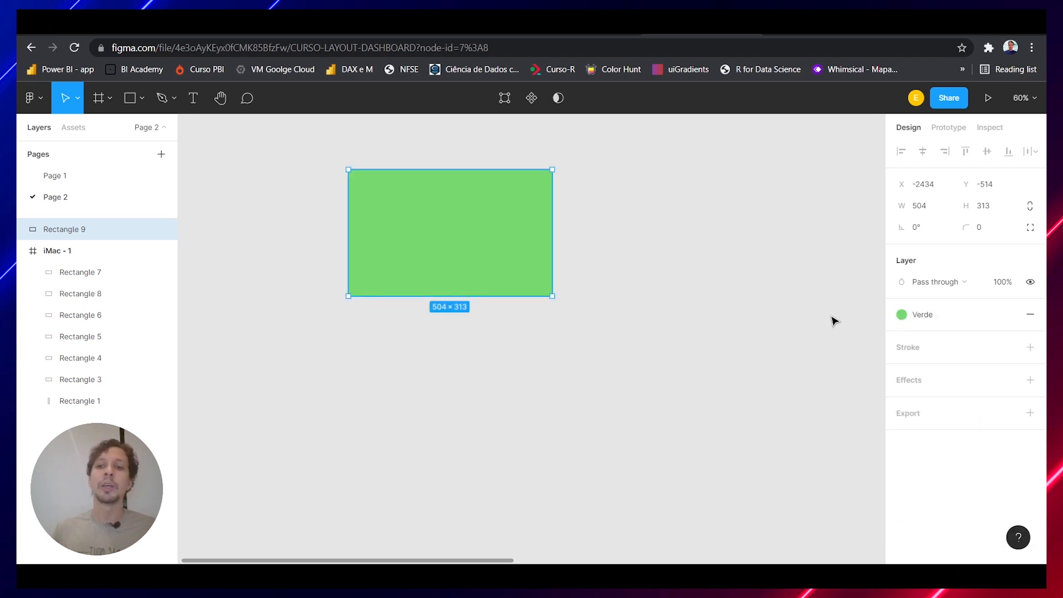
Switch the rectangle's fill style to Azul, to Rosa, and finally to Branco
left_click(932, 319)
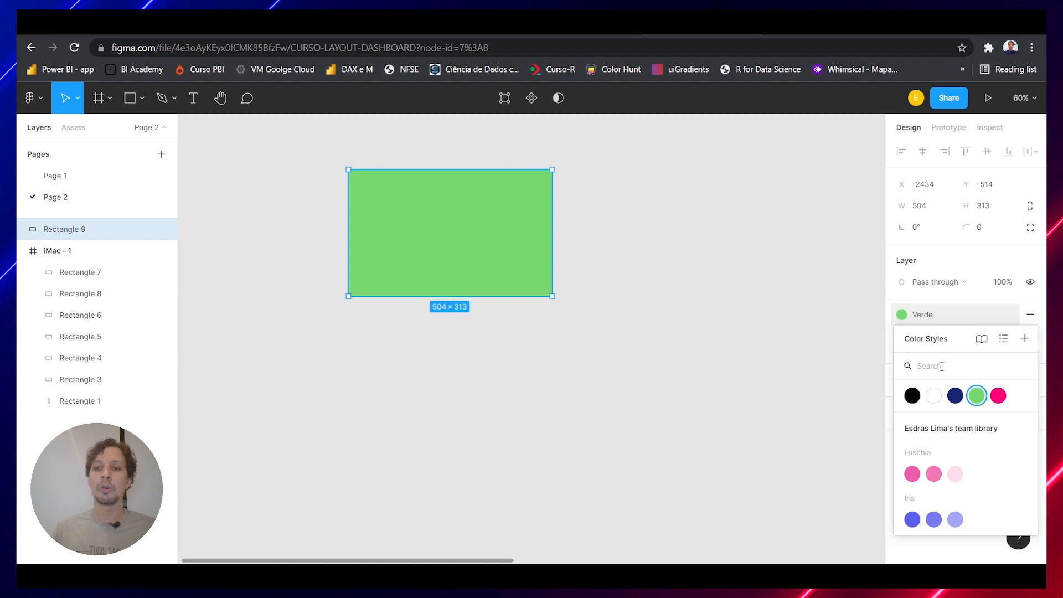
left_click(955, 395)
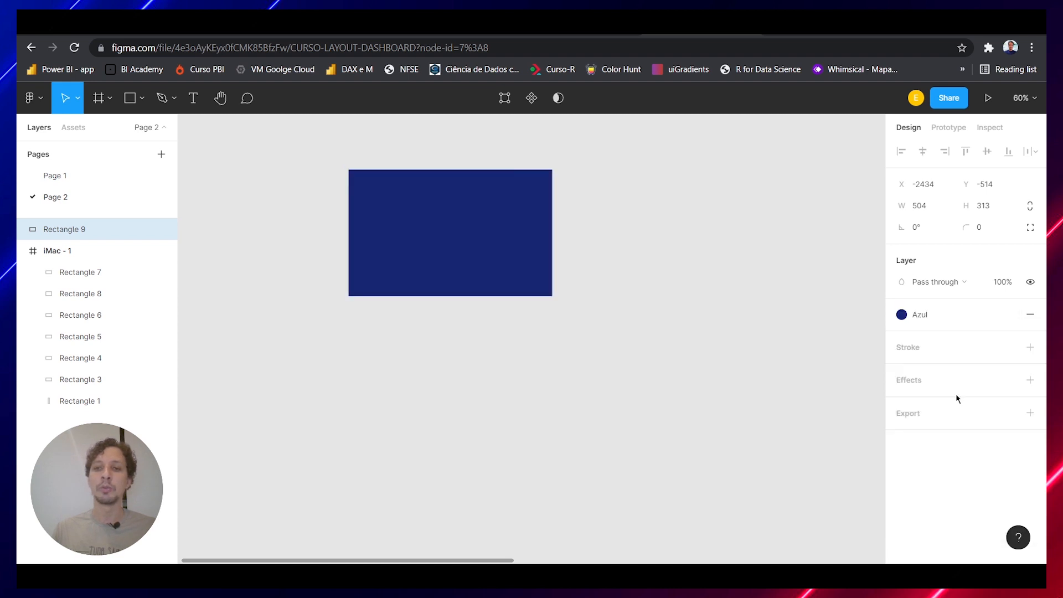
left_click(916, 314)
left_click(998, 396)
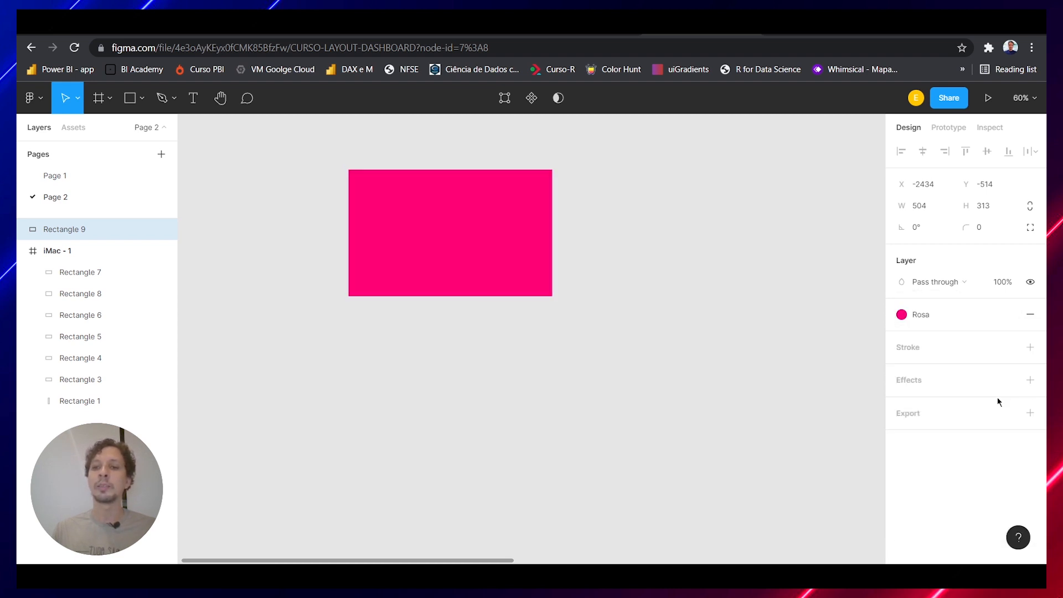
left_click(933, 315)
left_click(934, 395)
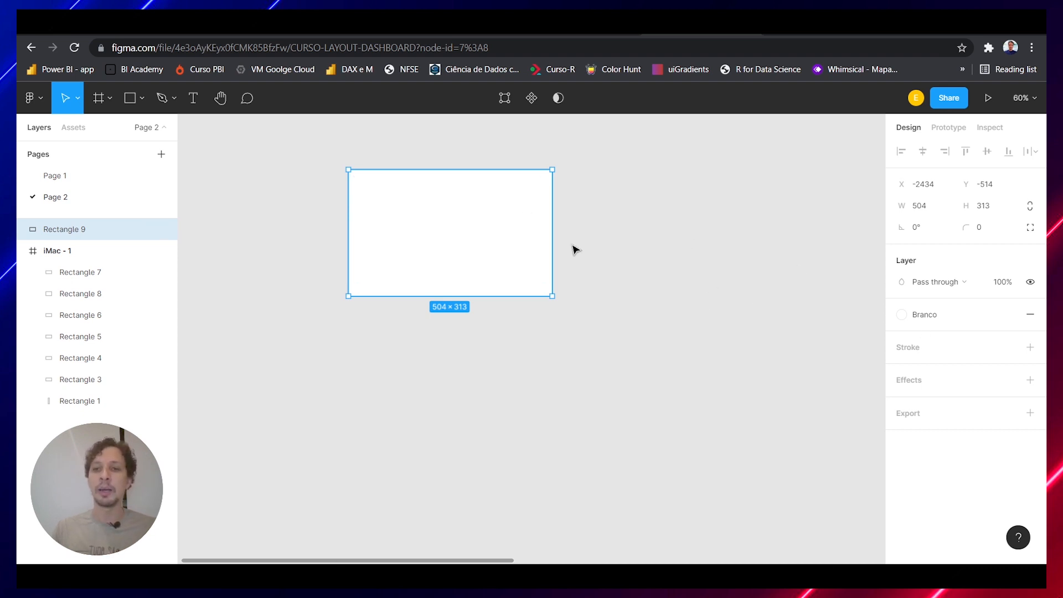
Edit the Branco color style's color to light pink F09F9F and select the rectangle on Page 2 that uses it
left_click(935, 315)
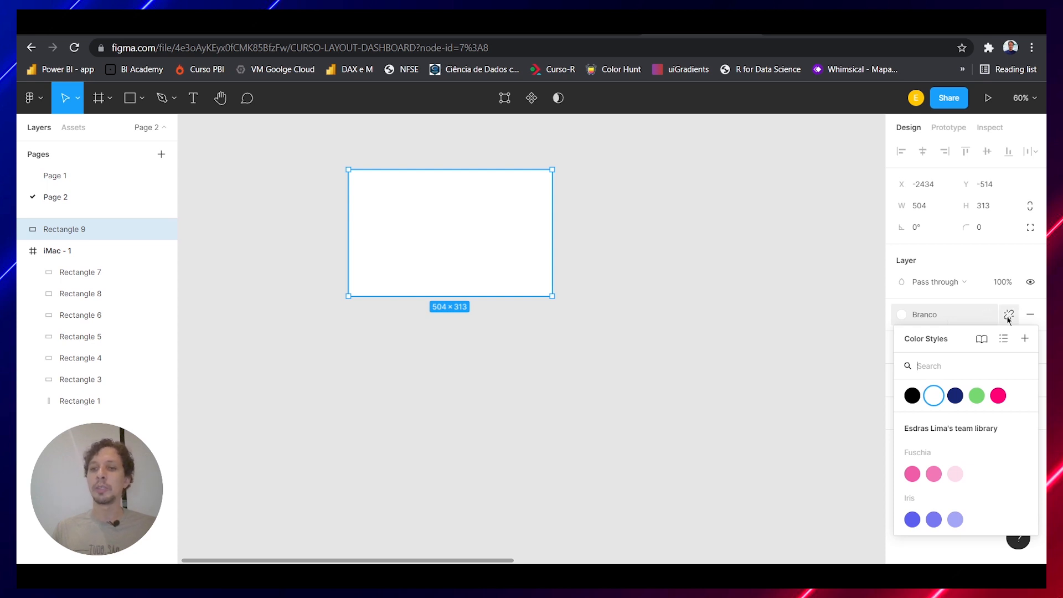
left_click(774, 298)
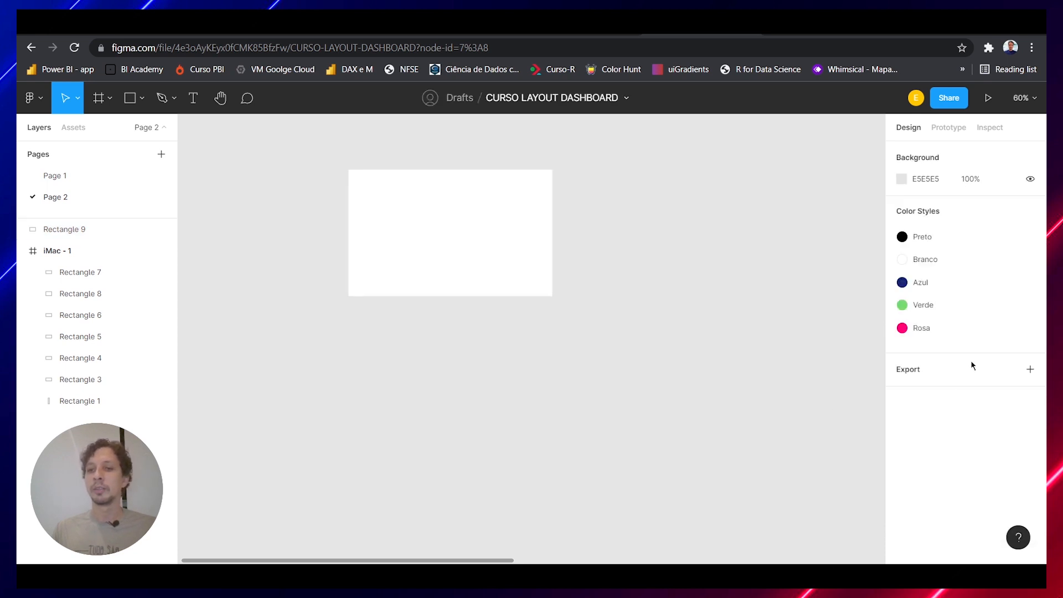
left_click(512, 237)
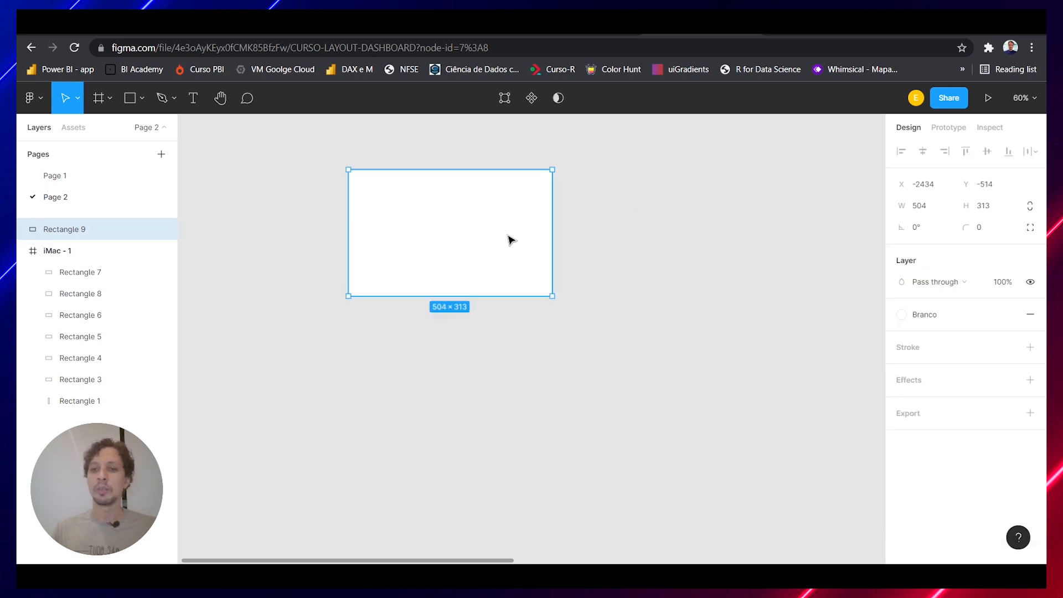
left_click(618, 241)
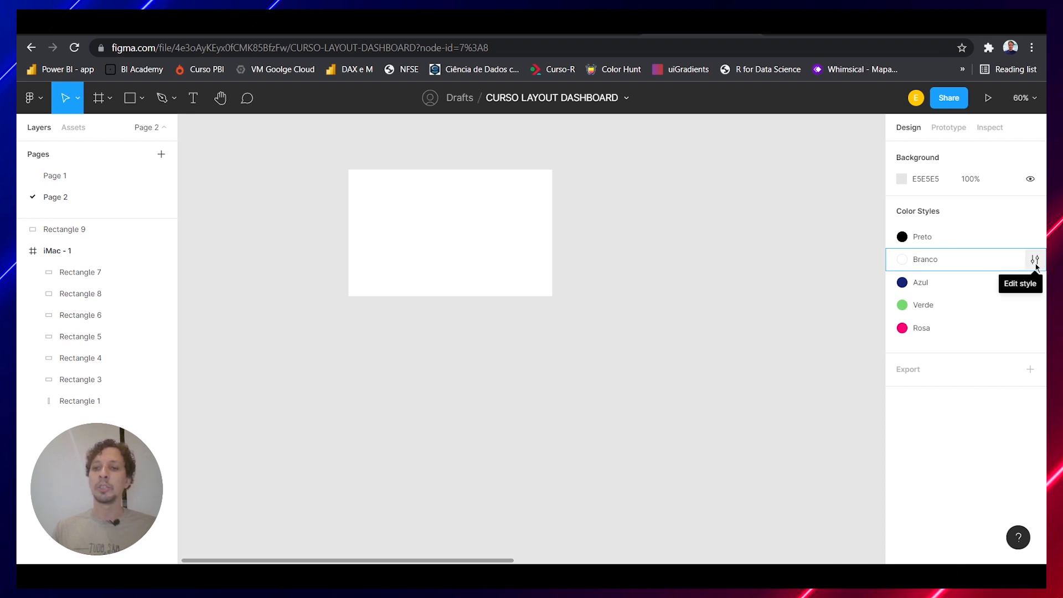
left_click(1035, 259)
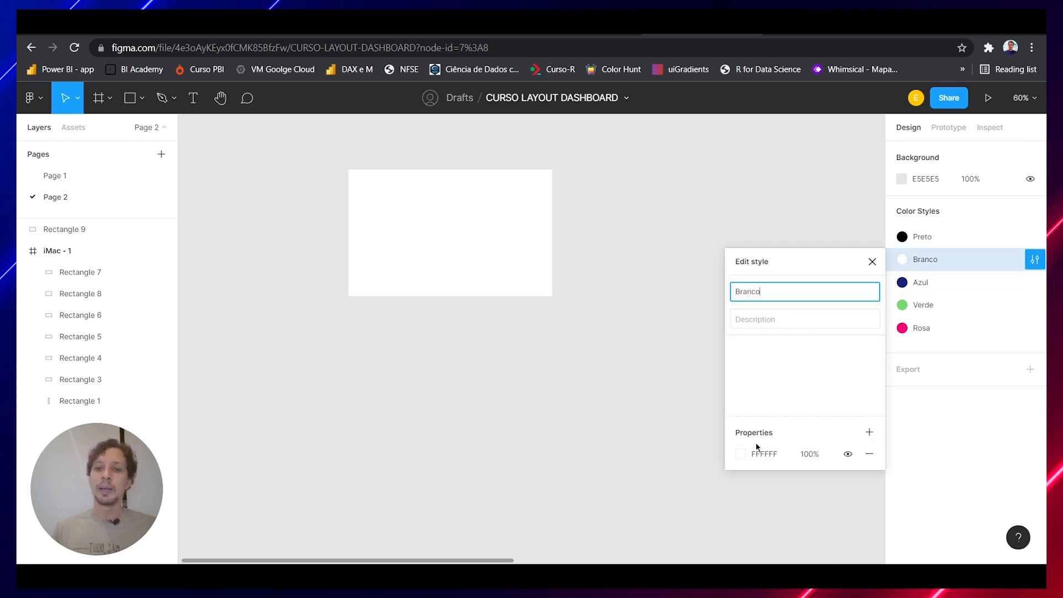
left_click(741, 453)
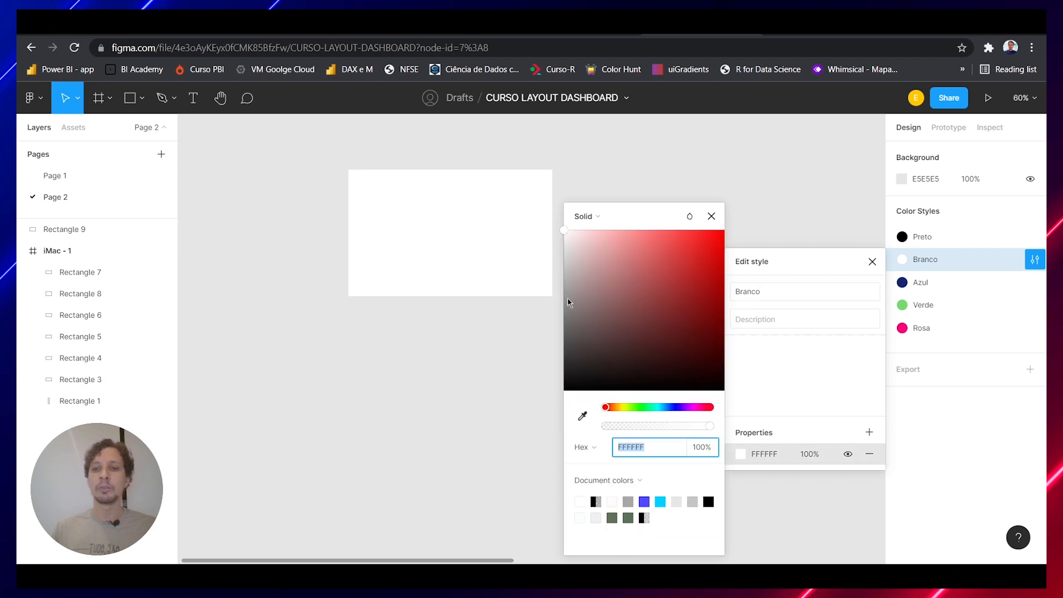
left_click(618, 240)
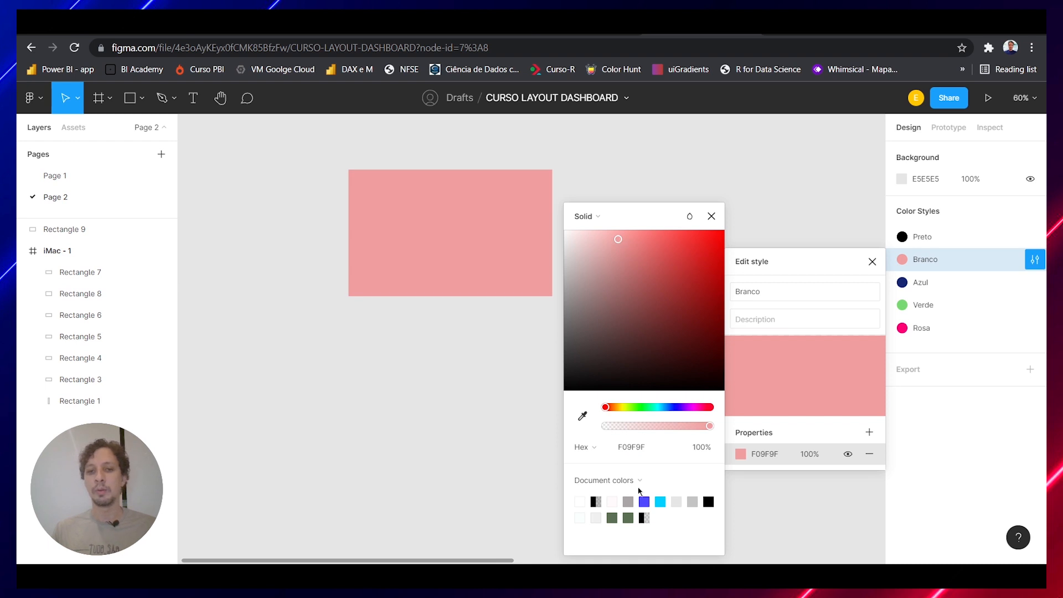
left_click(712, 216)
left_click(829, 209)
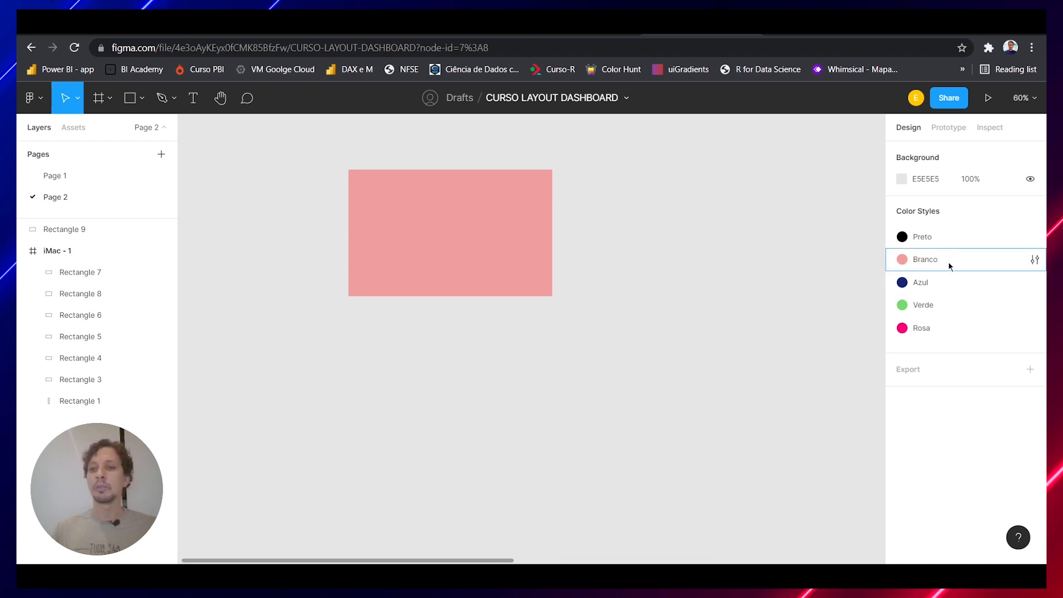
left_click(466, 228)
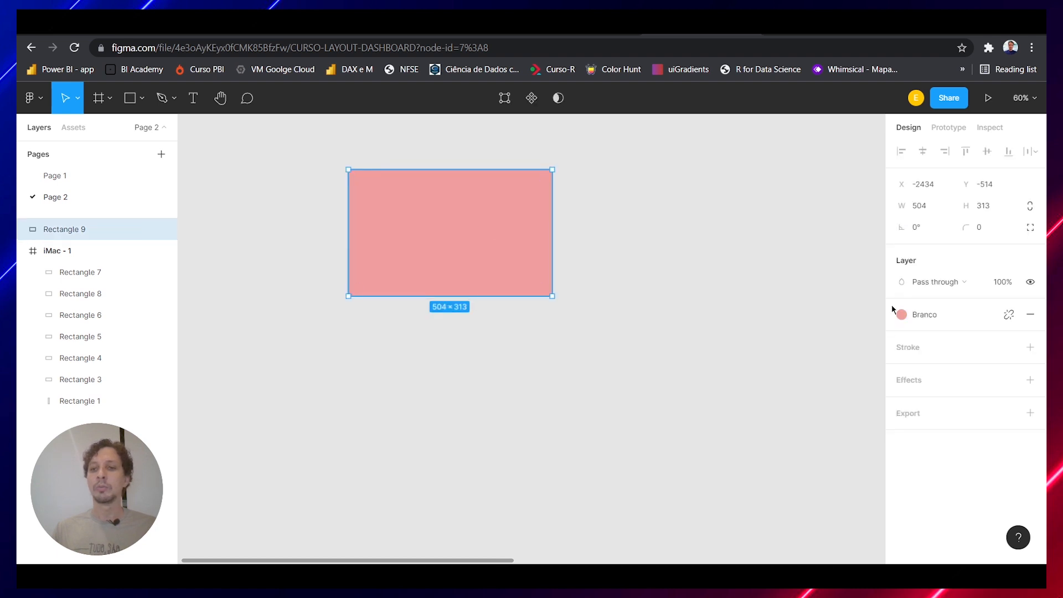
Switch the Page 2 rectangle's fill style to Azul and back to Branco
left_click(928, 314)
left_click(956, 397)
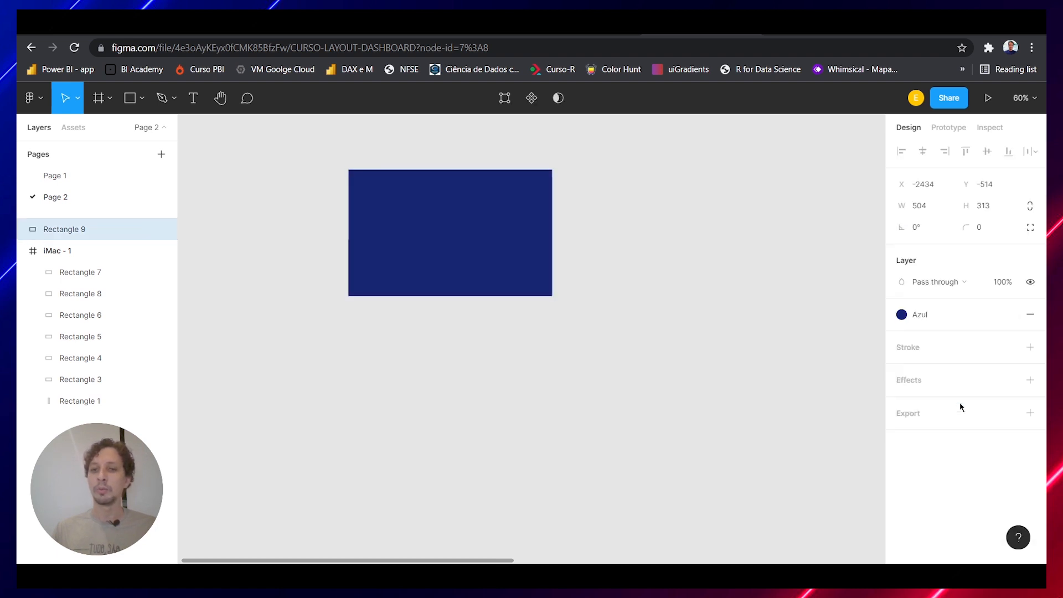
left_click(921, 304)
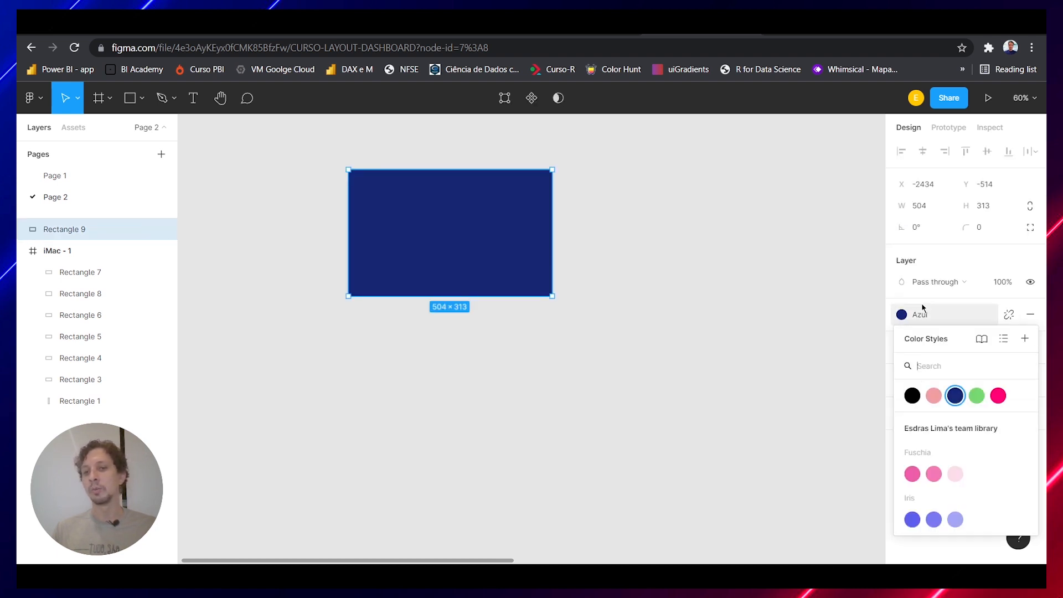
left_click(939, 403)
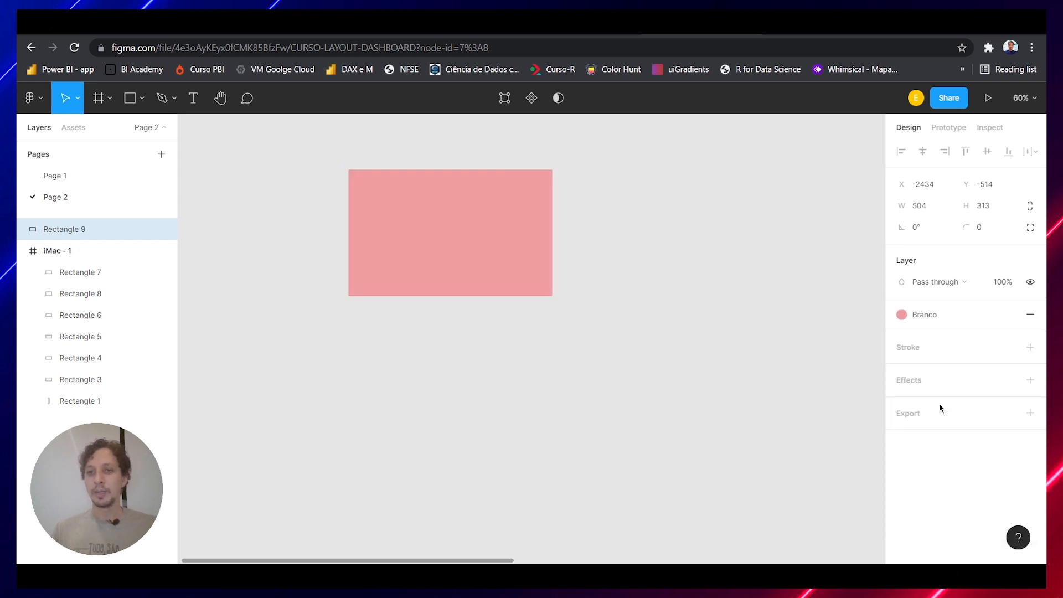
Deselect the rectangle and go to Page 1 with the palette swatches
left_click(724, 332)
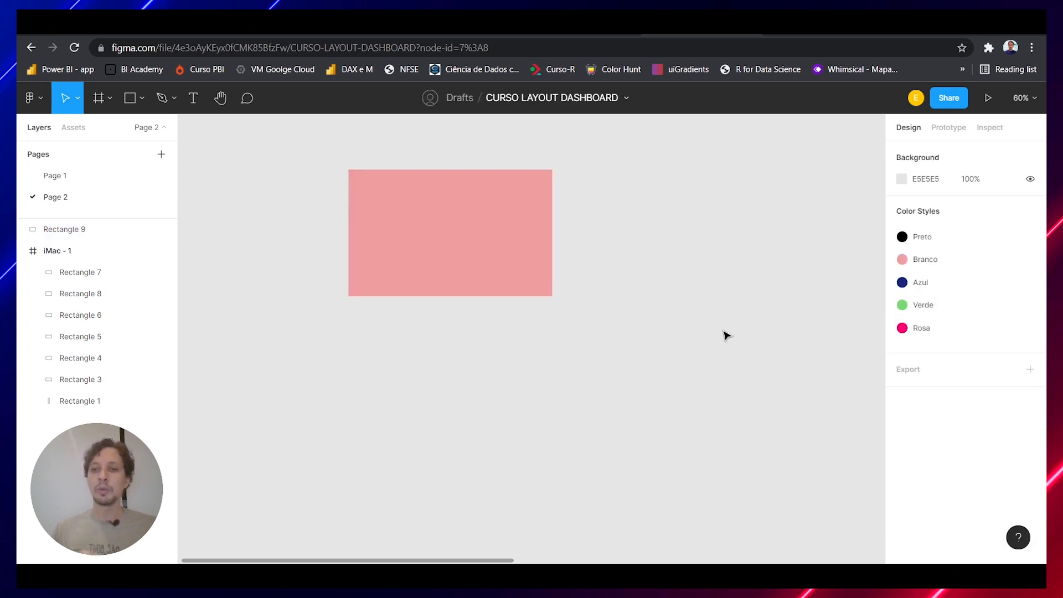
left_click(53, 175)
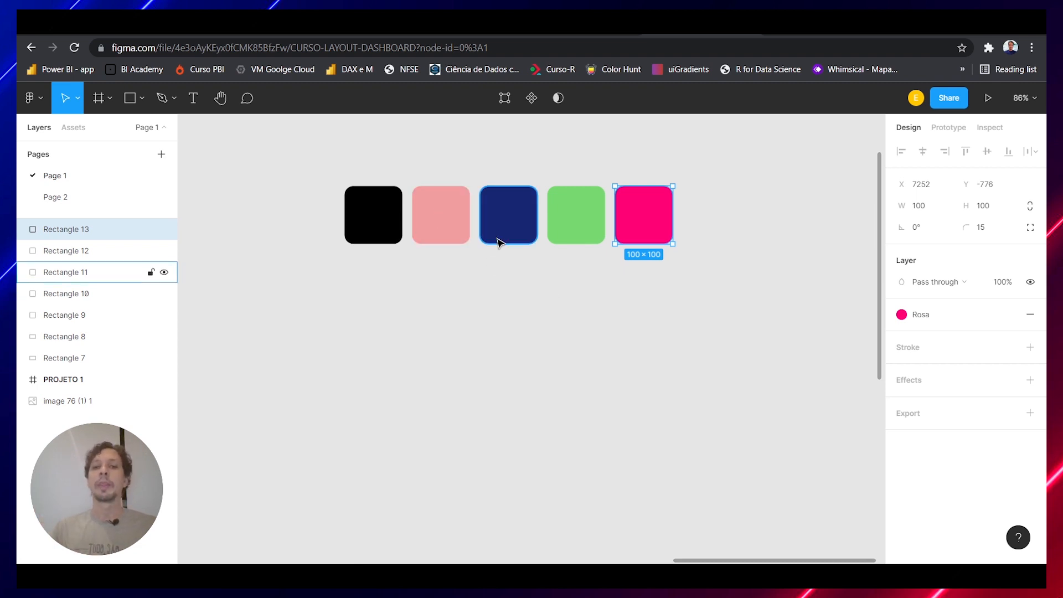
Add a stroke to the bright pink swatch, view its alignment options, and remove the stroke again
left_click(504, 287)
left_click(627, 230)
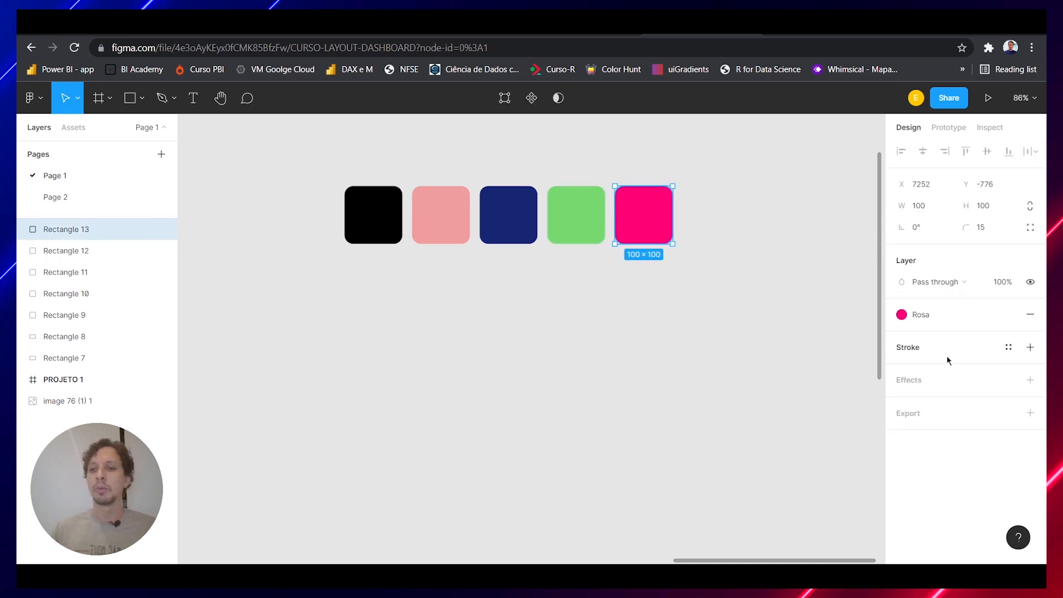
left_click(1027, 348)
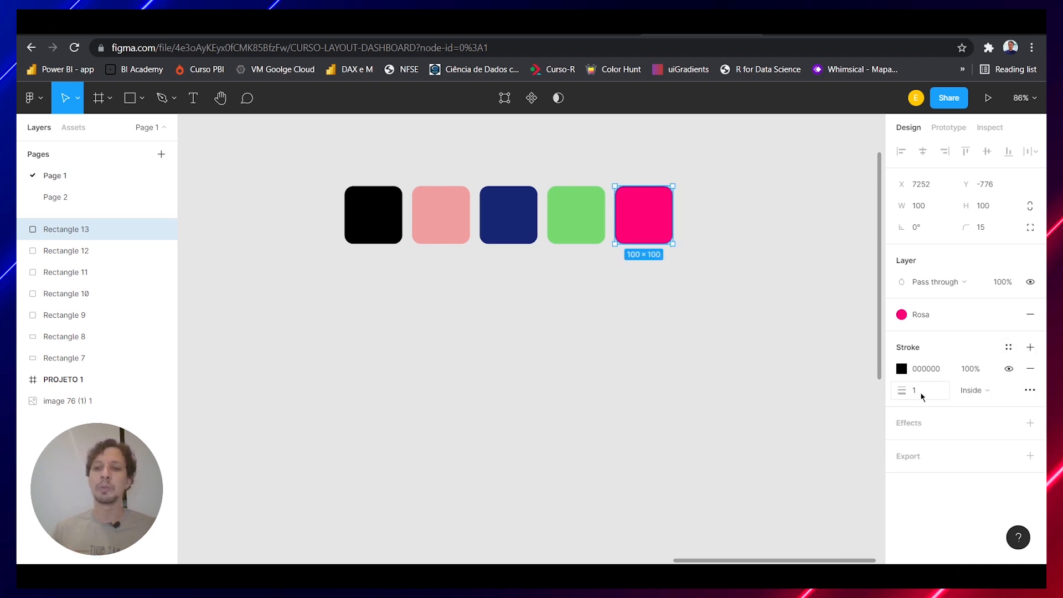
left_click(1006, 396)
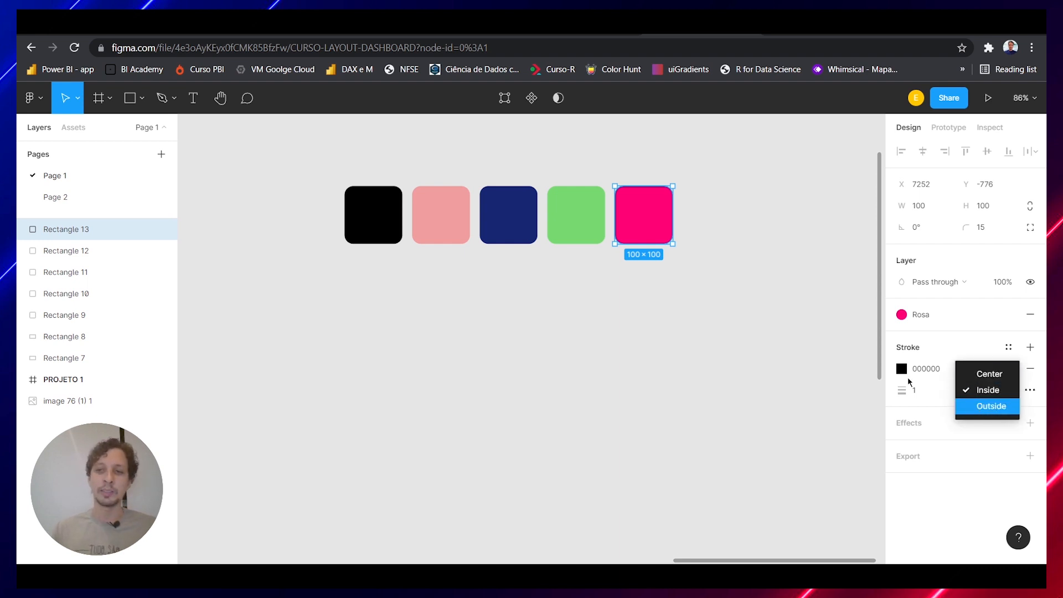
left_click(845, 372)
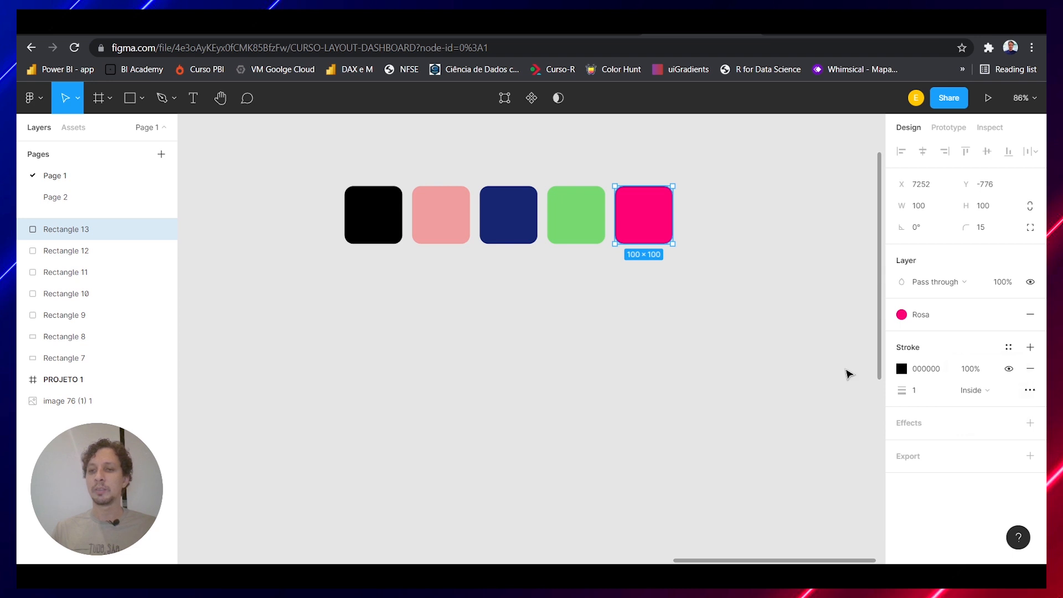
left_click(1030, 368)
left_click(755, 351)
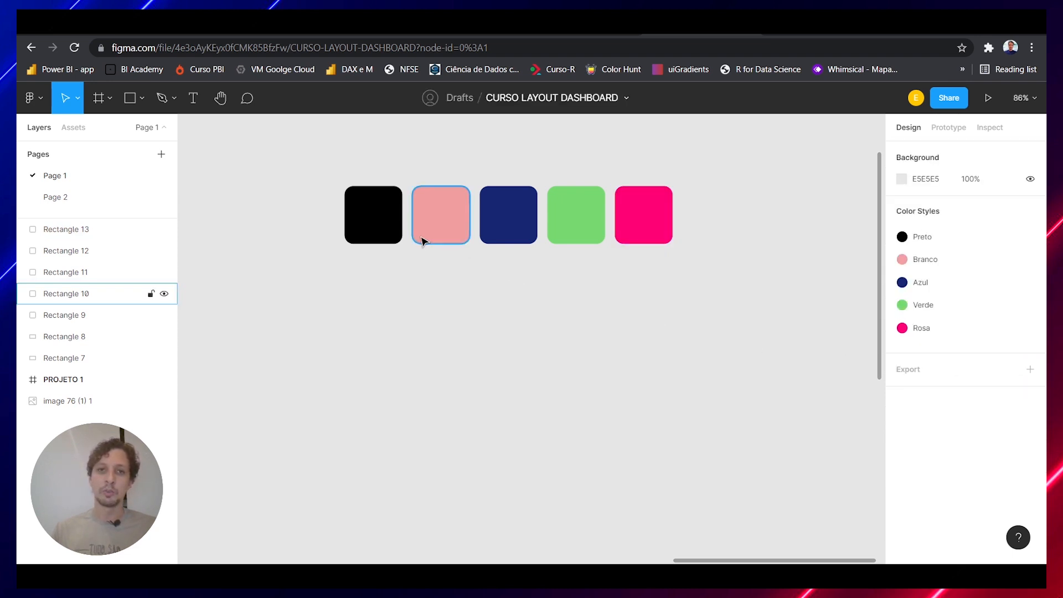
Add a drop shadow to the dark blue swatch with a Y offset of 40 and a blur of 20
left_click(487, 242)
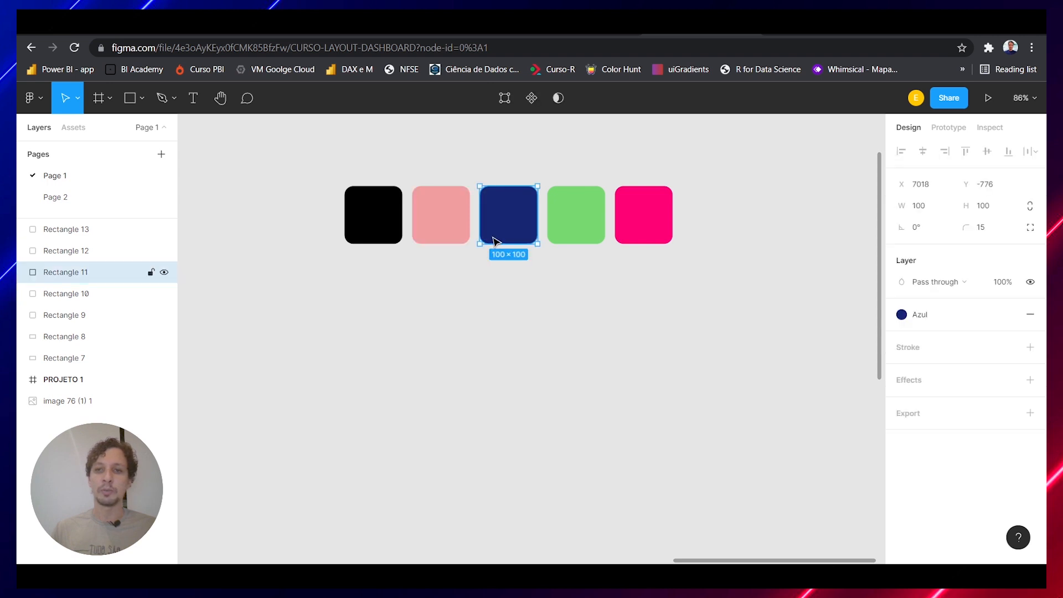
left_click(1030, 380)
left_click(900, 401)
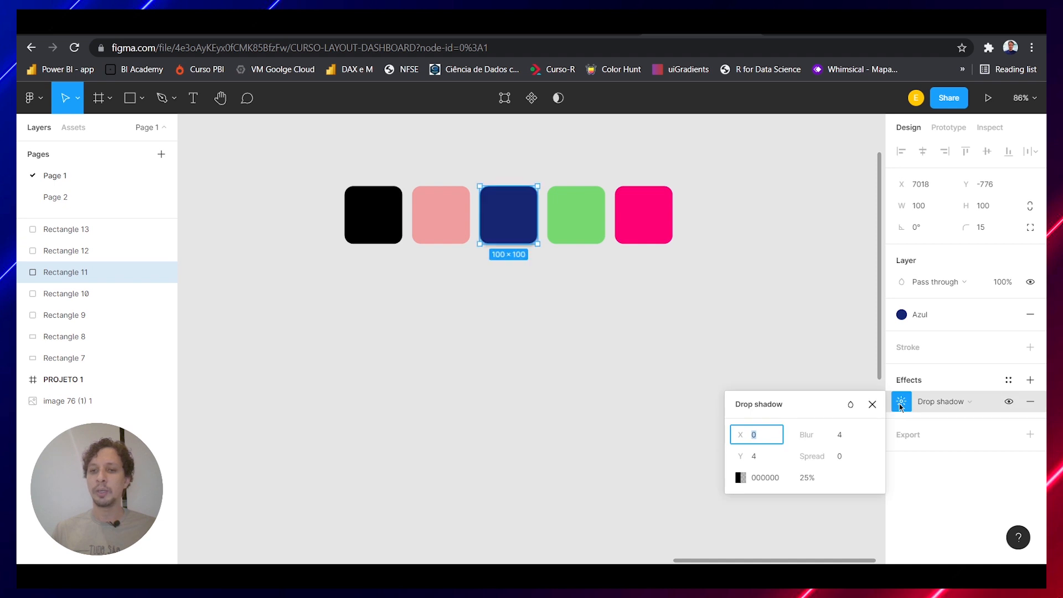
left_click(759, 457)
double_click(762, 458)
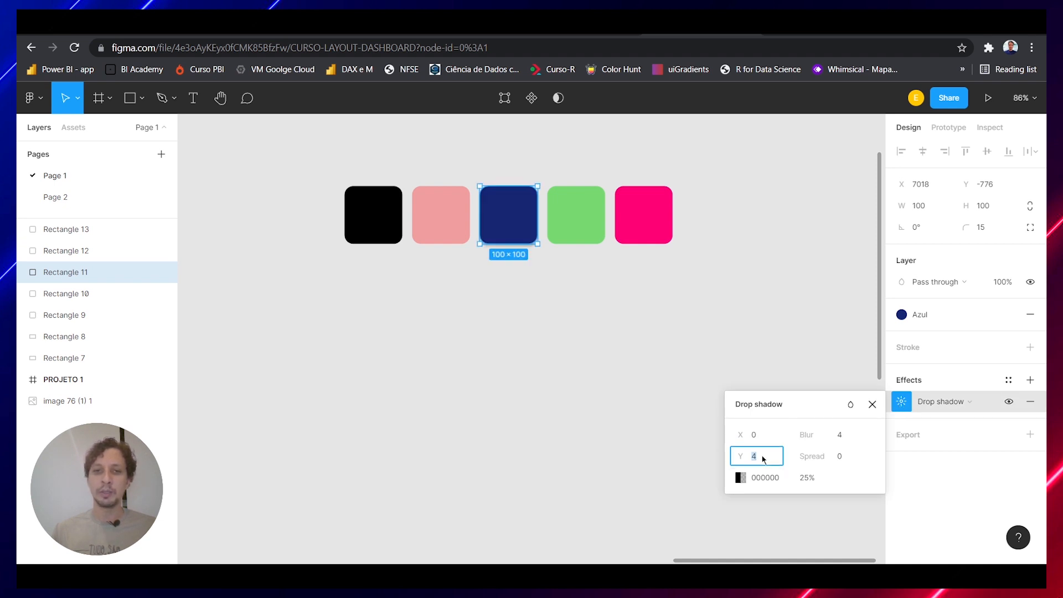
left_click(762, 458)
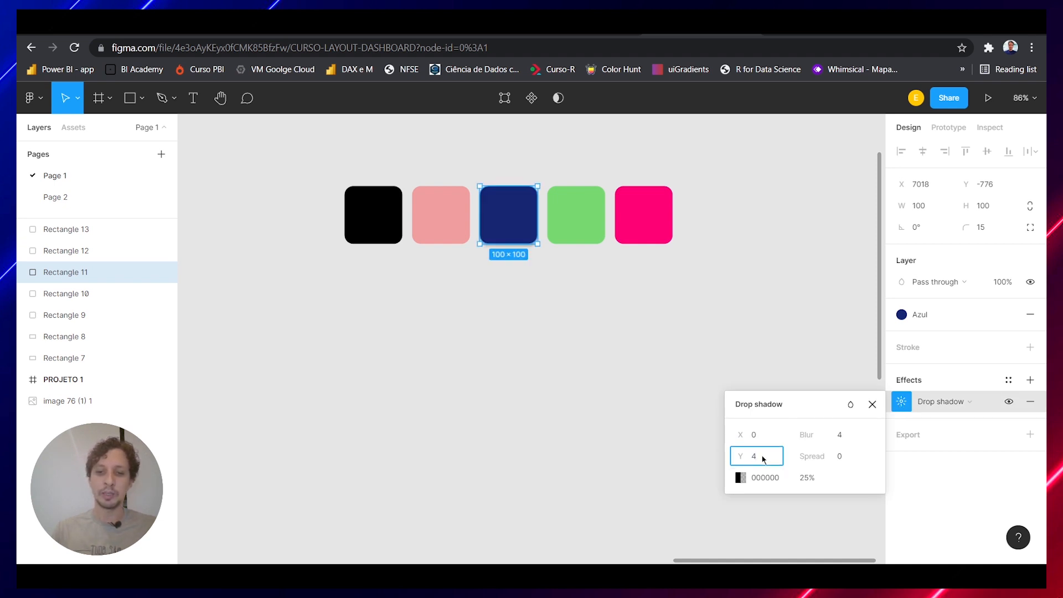
type("0")
key("Return")
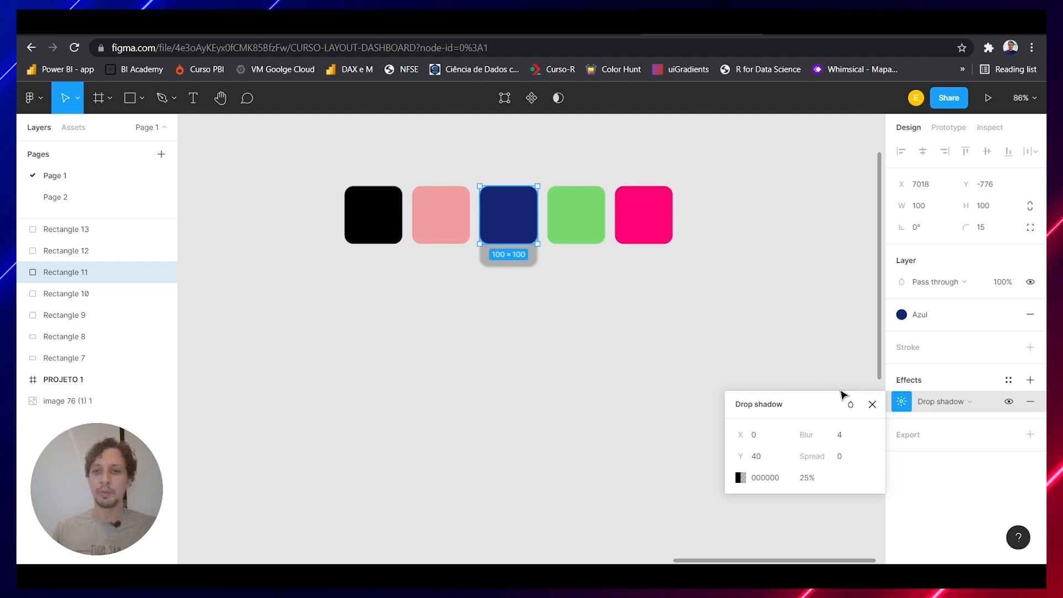
left_click(840, 437)
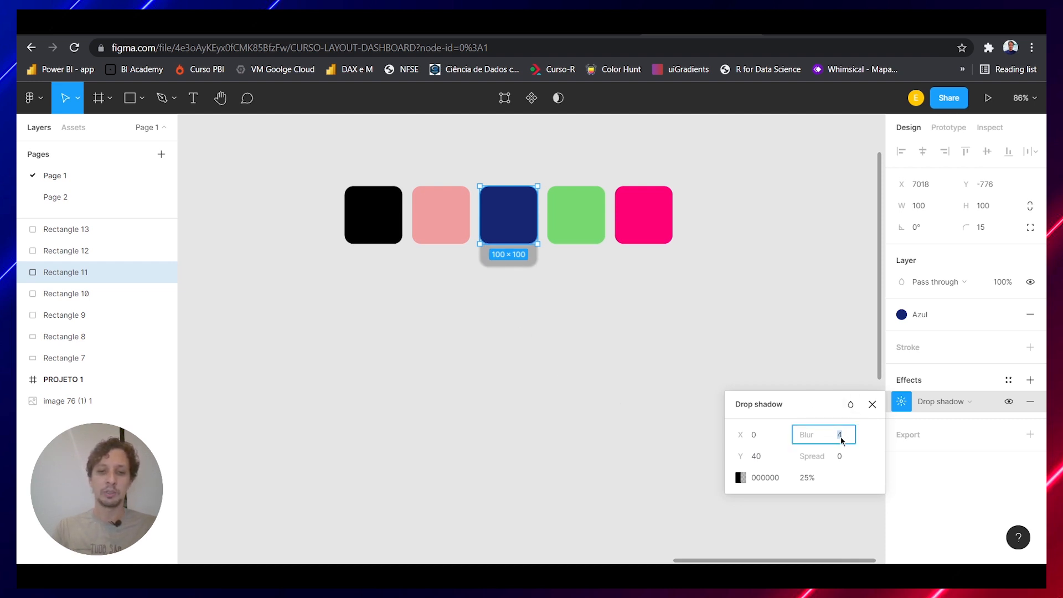
type("20")
key("Return")
left_click_drag(606, 324, 523, 260)
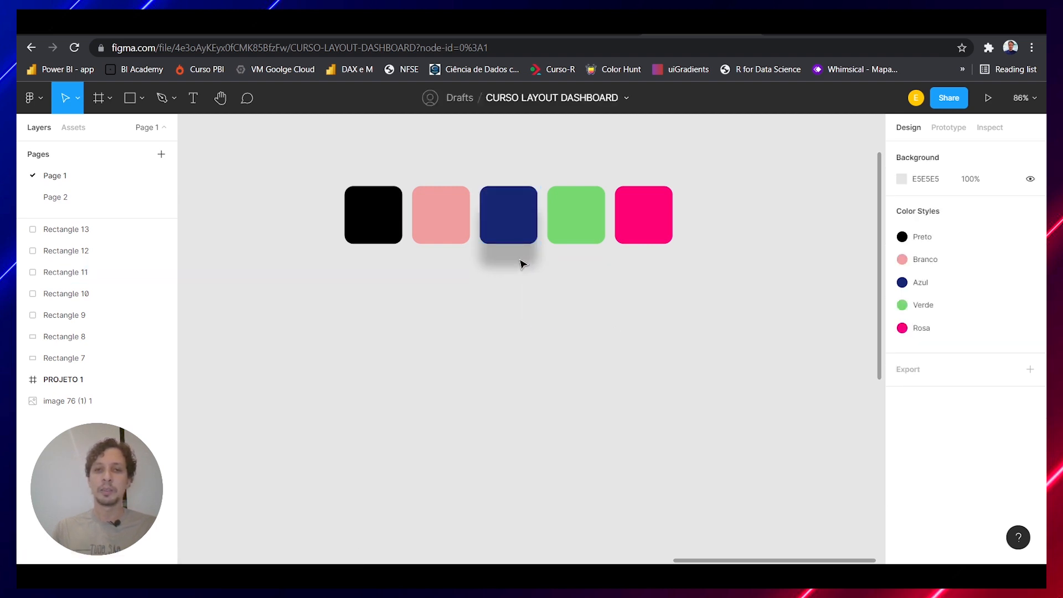
Create an effect style named Sombra 1 from the dark blue swatch's drop shadow
left_click(519, 236)
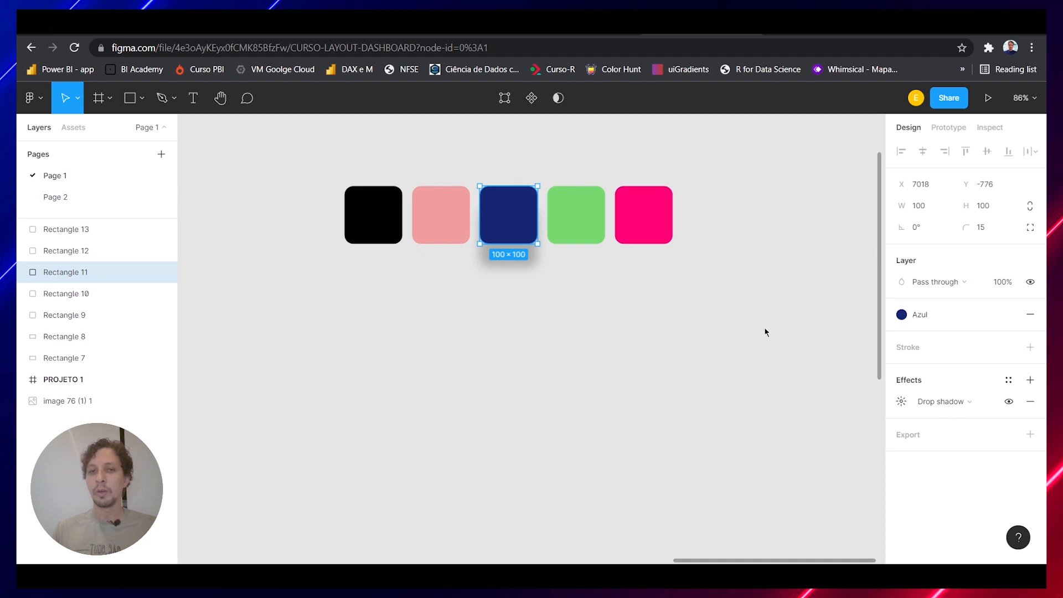
left_click(1008, 382)
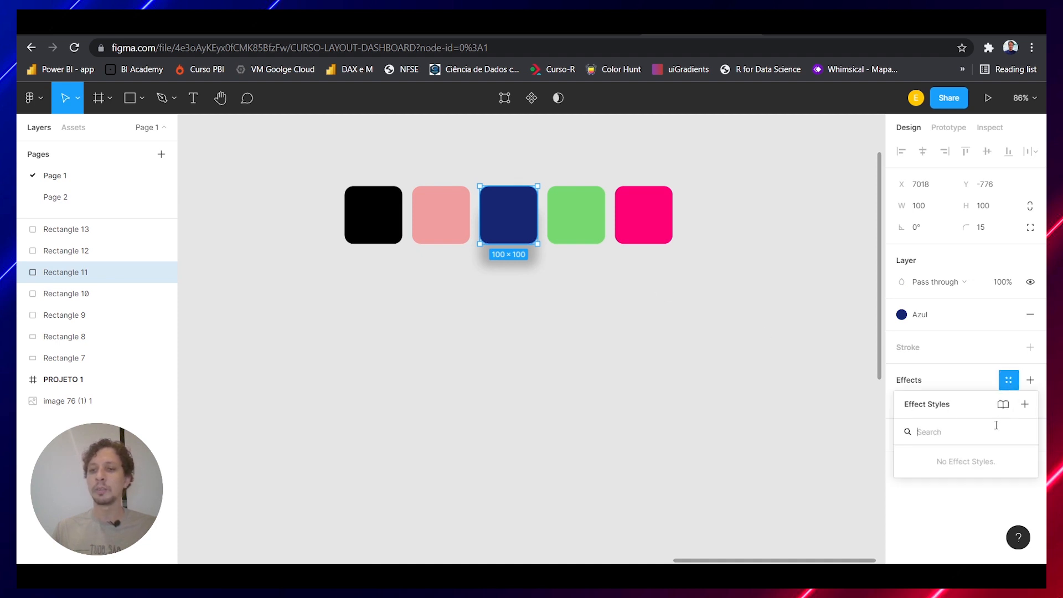
left_click(1024, 404)
type("Sombra 1")
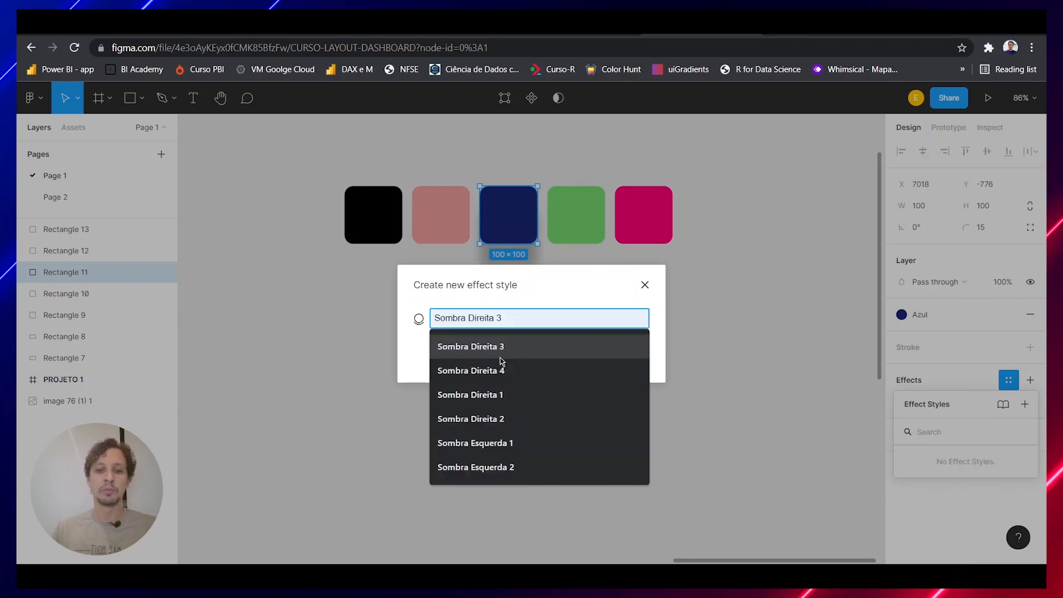
key("Return")
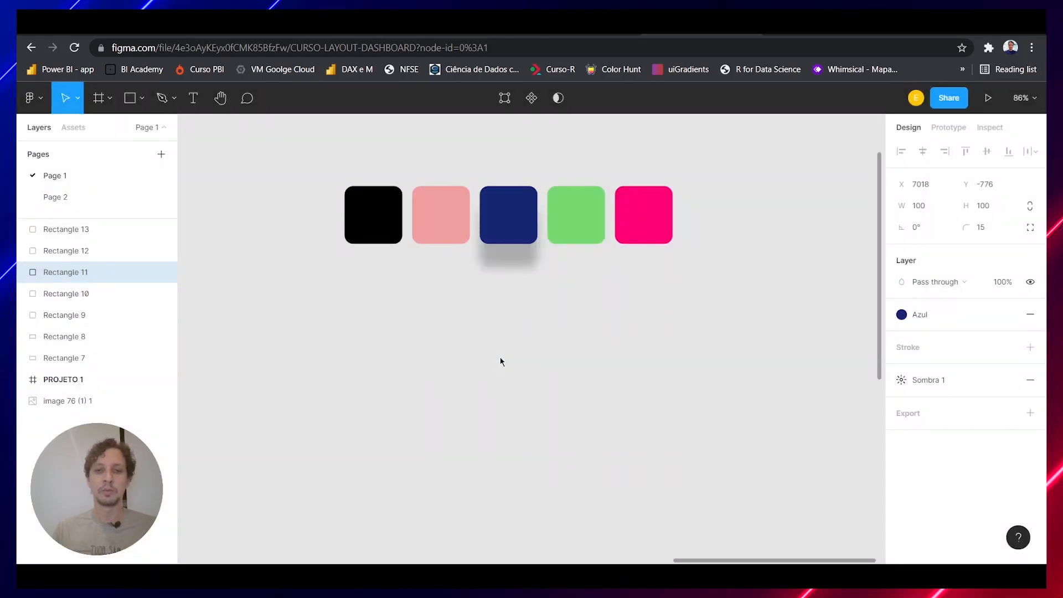
Add a drop shadow to the green swatch with a Y offset of -40 and a blur of 15
left_click(587, 221)
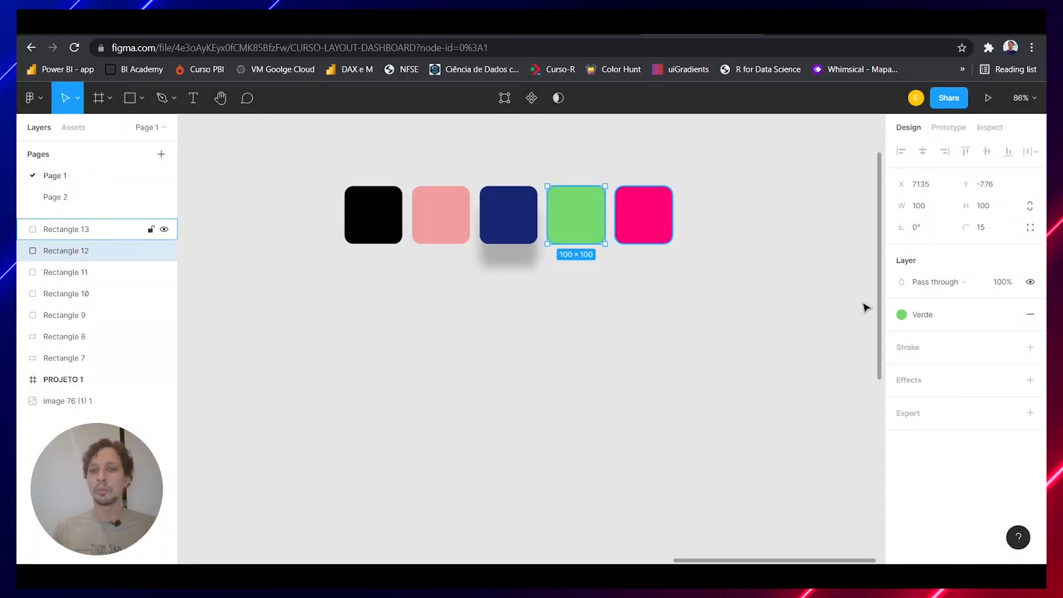
left_click(1039, 383)
left_click(901, 403)
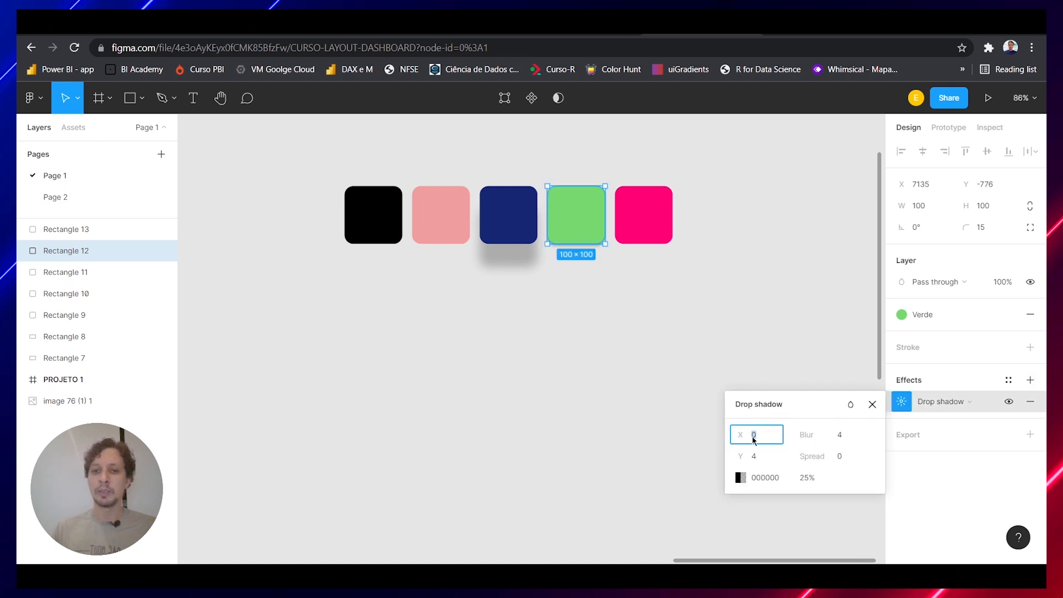
left_click(760, 457)
key("Left")
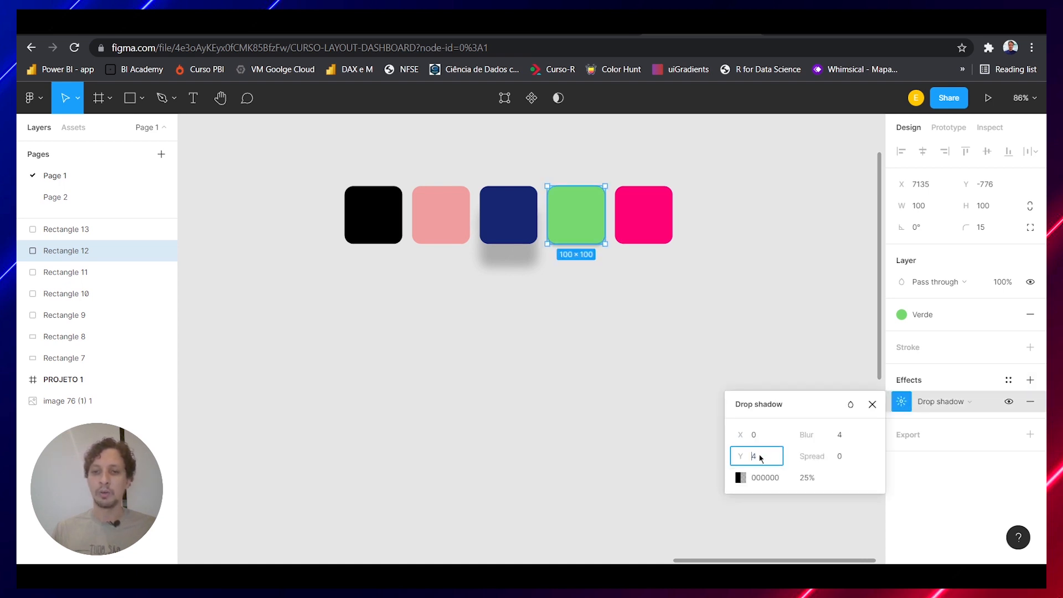
type("-40")
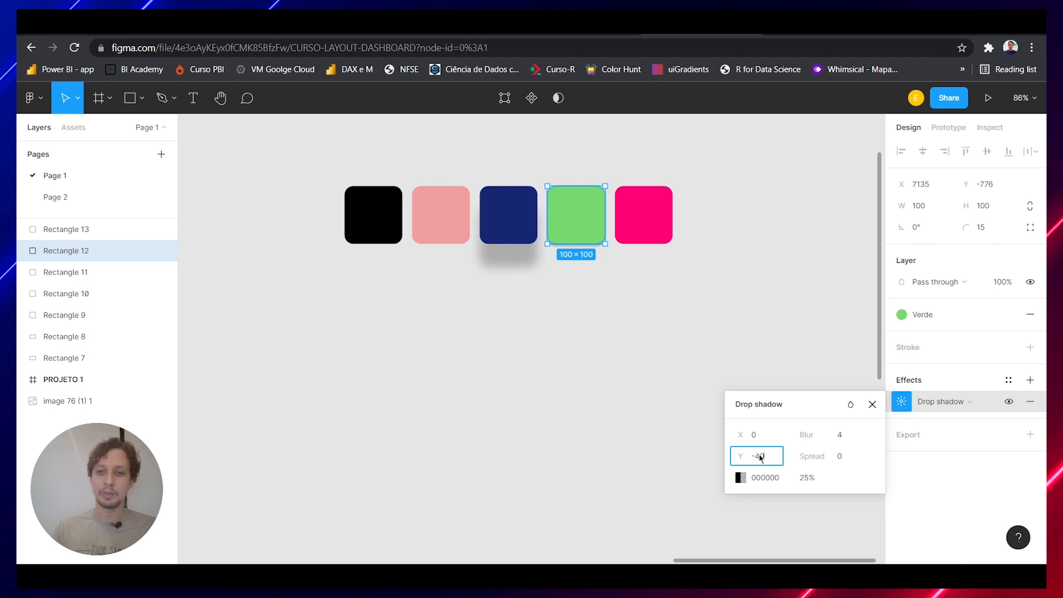
left_click(854, 436)
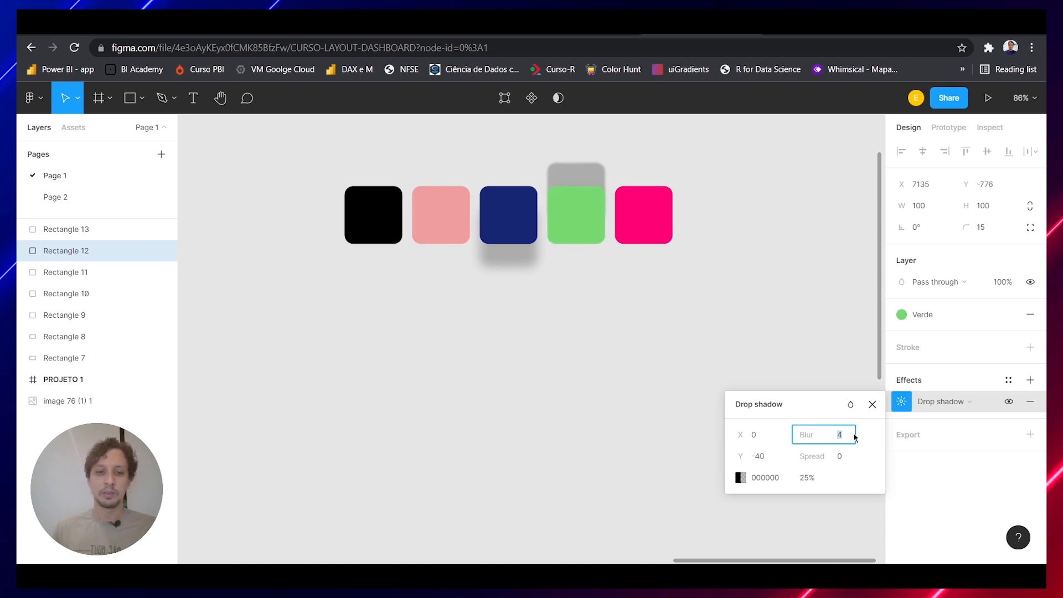
type("15")
key("Return")
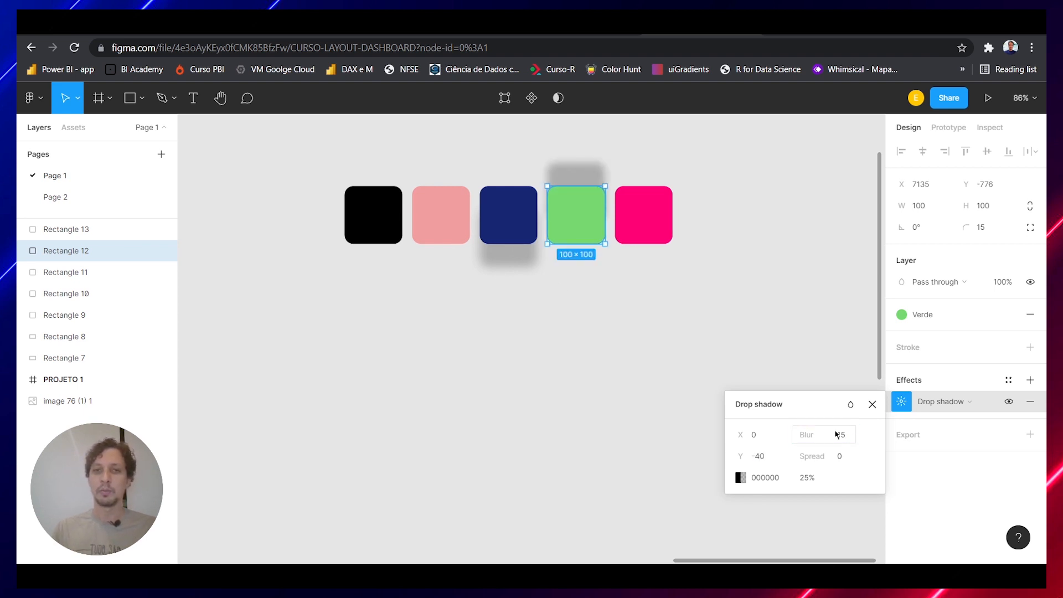
Create an effect style named Sombra 2 from the green swatch's drop shadow
left_click(1008, 380)
left_click(1024, 404)
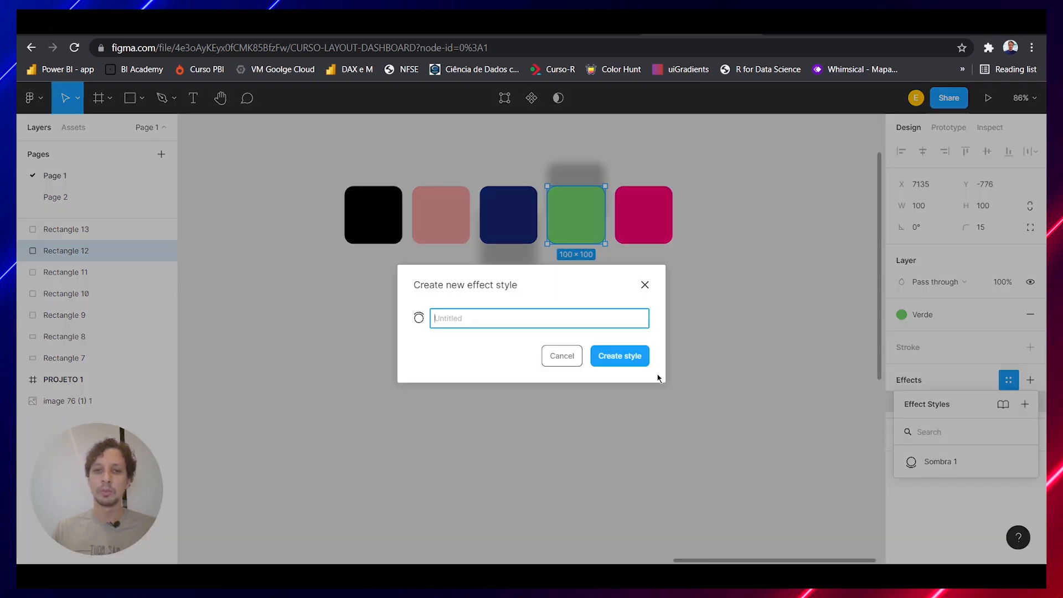
type("Sombra 2")
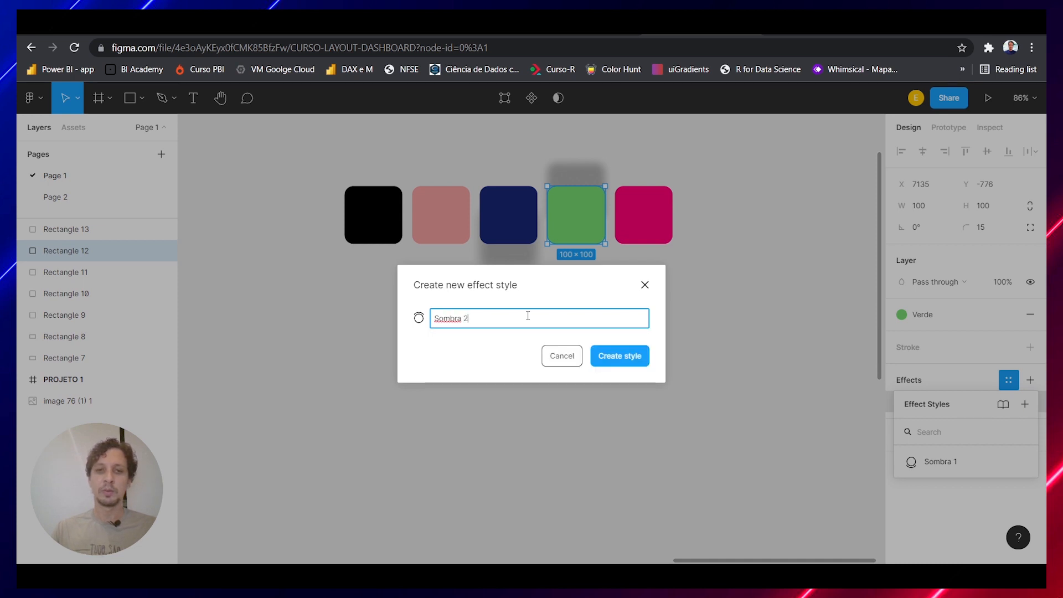
key("Return")
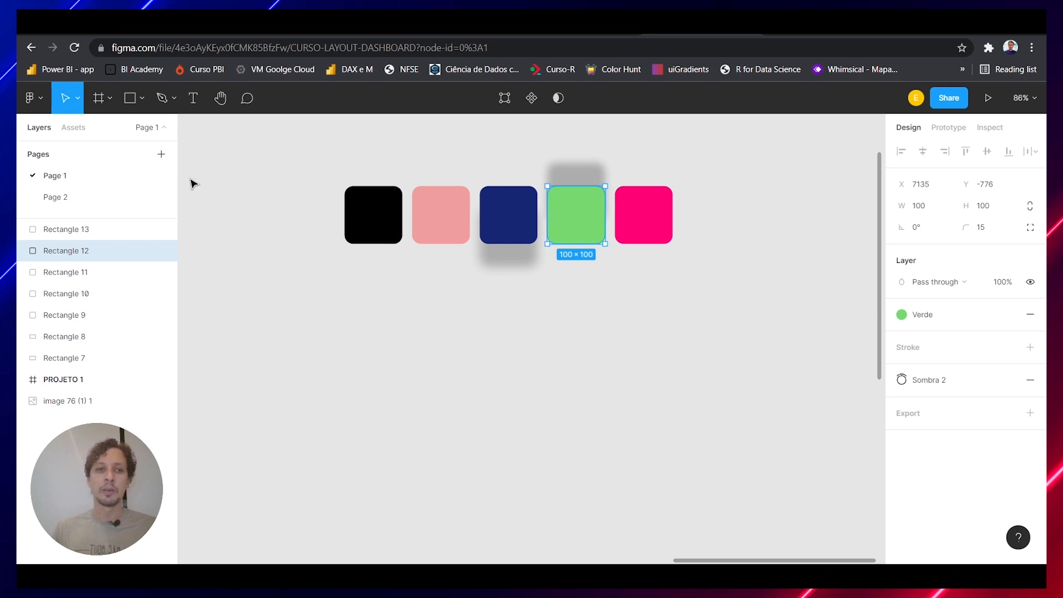
On Page 2, apply the Sombra 1 effect style to the large rectangle and switch it to Sombra 2
left_click(109, 200)
left_click(505, 290)
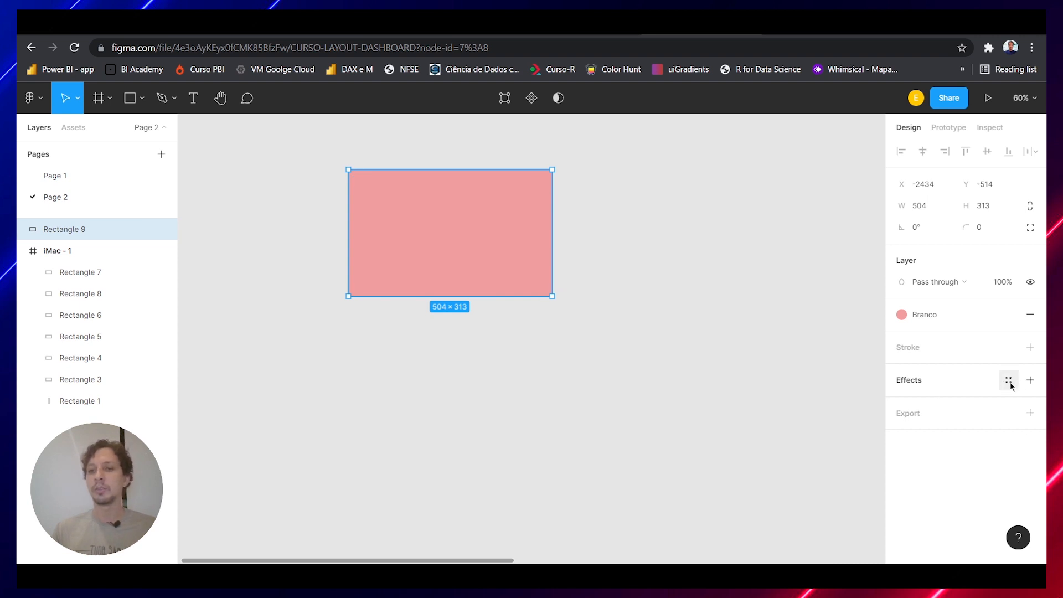
left_click(1009, 382)
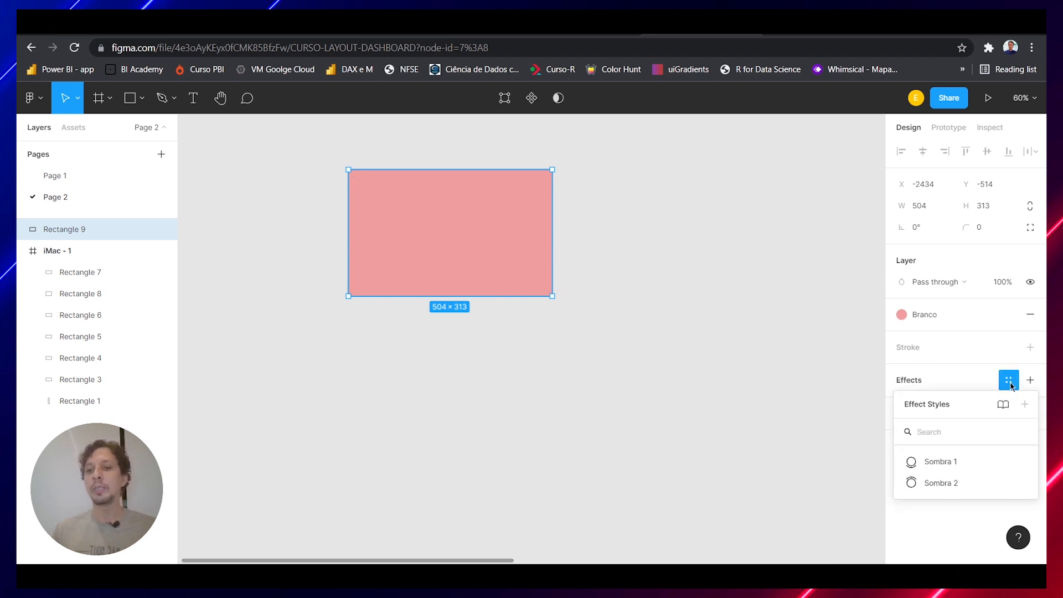
left_click(977, 462)
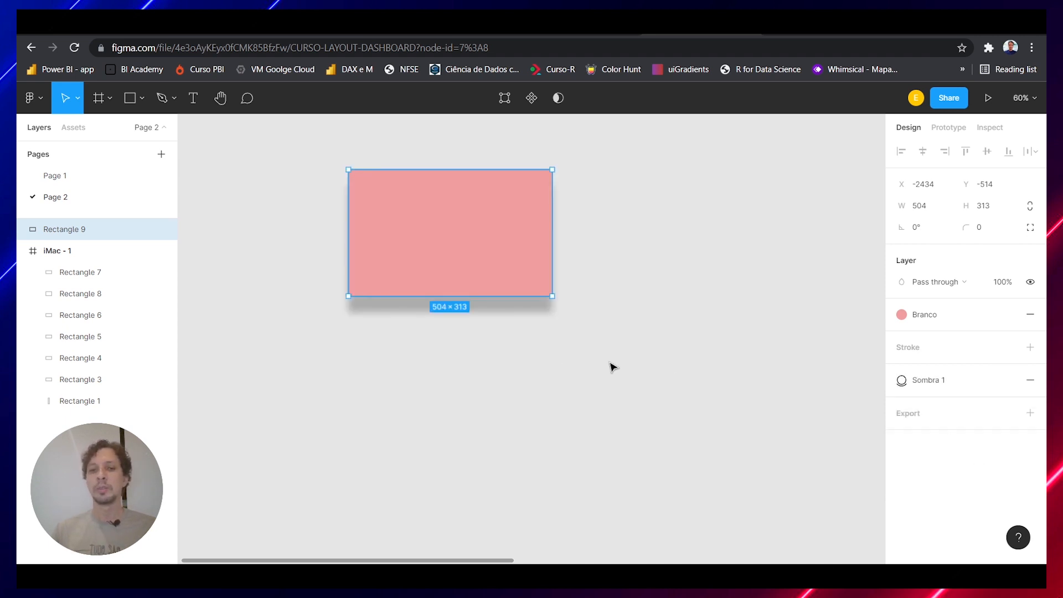
left_click(939, 382)
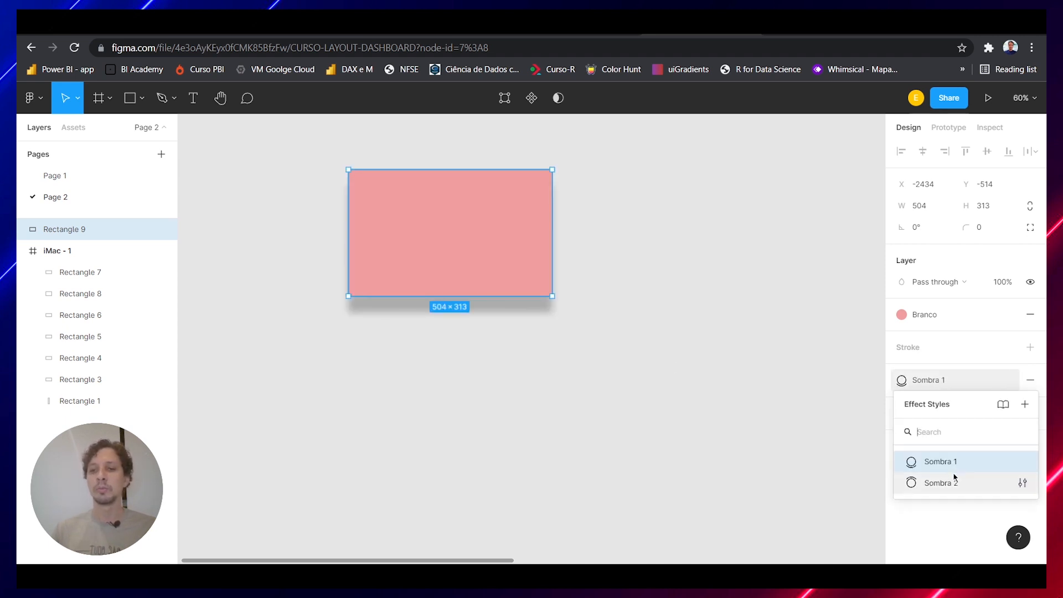
left_click(939, 484)
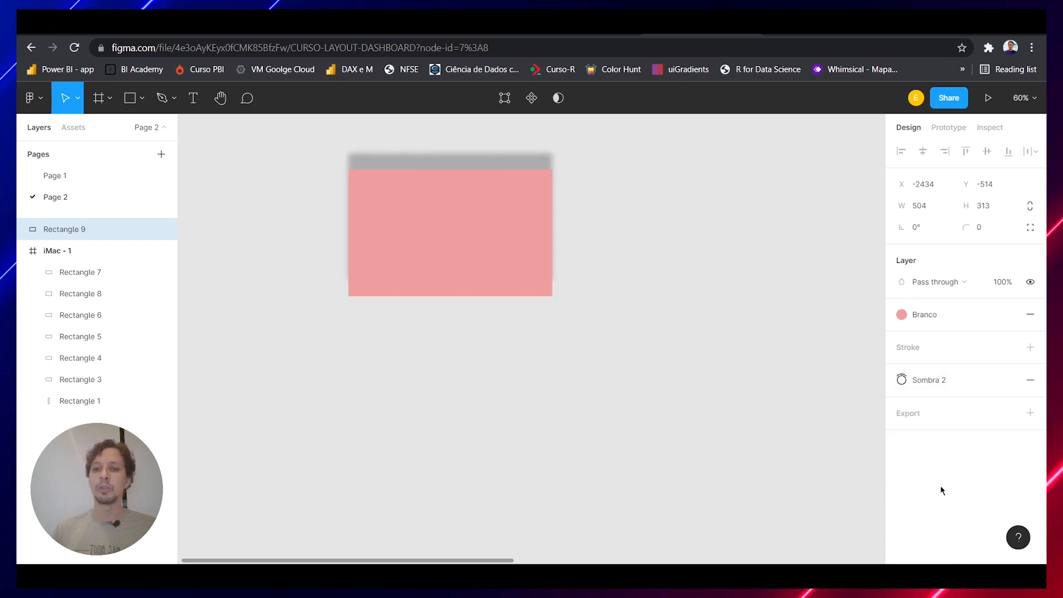
left_click(928, 383)
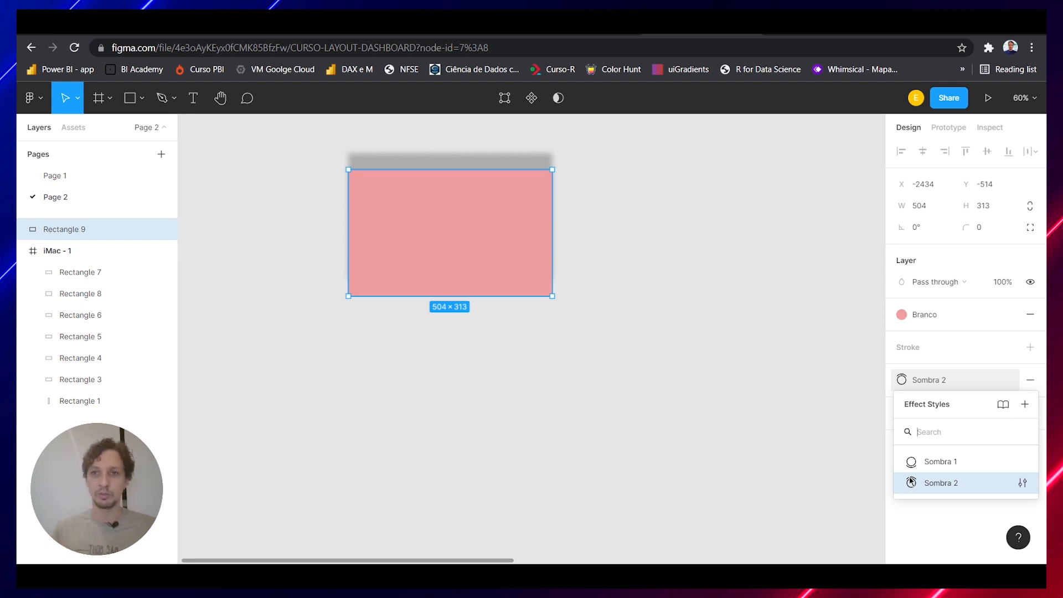
left_click(675, 337)
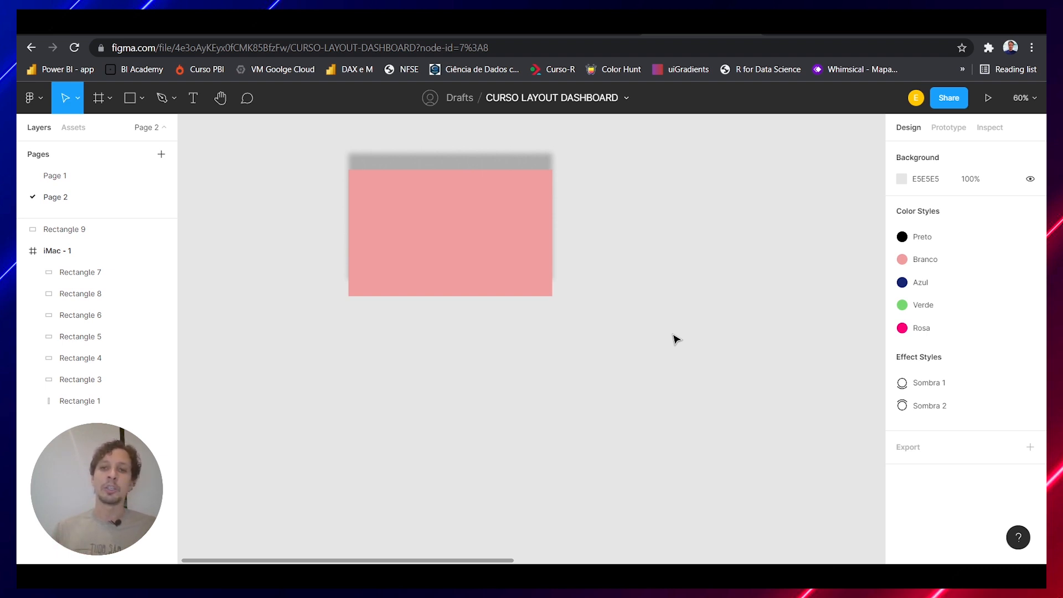
Across the iMac - 1 frame, replace the green 5B7054 color with the Azul style and the FFFBFB color with the Branco style
scroll(675, 338, "right", 10)
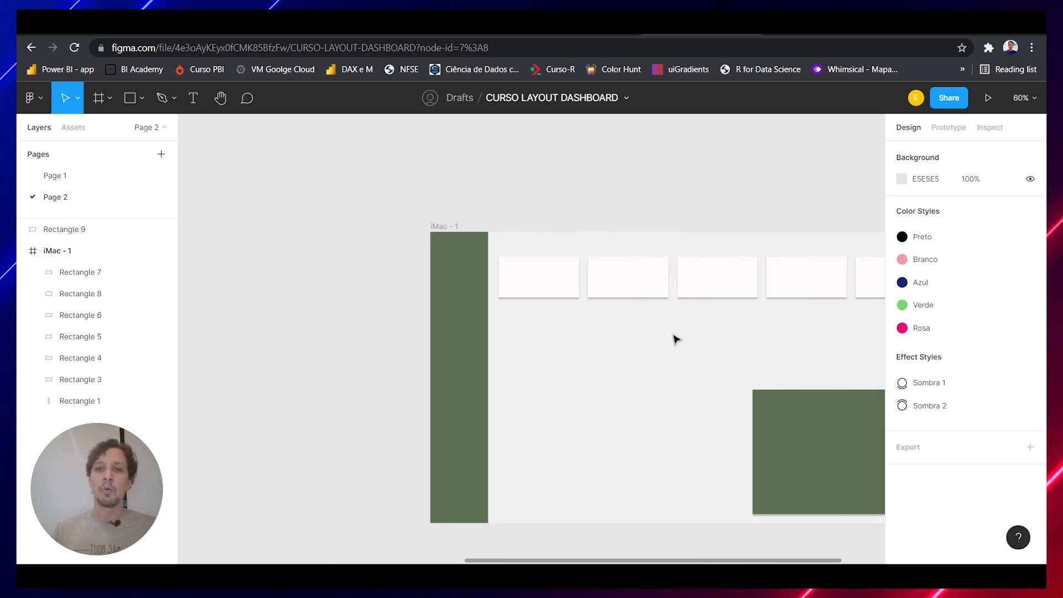
scroll(676, 339, "right", 3)
scroll(676, 339, "down", 2)
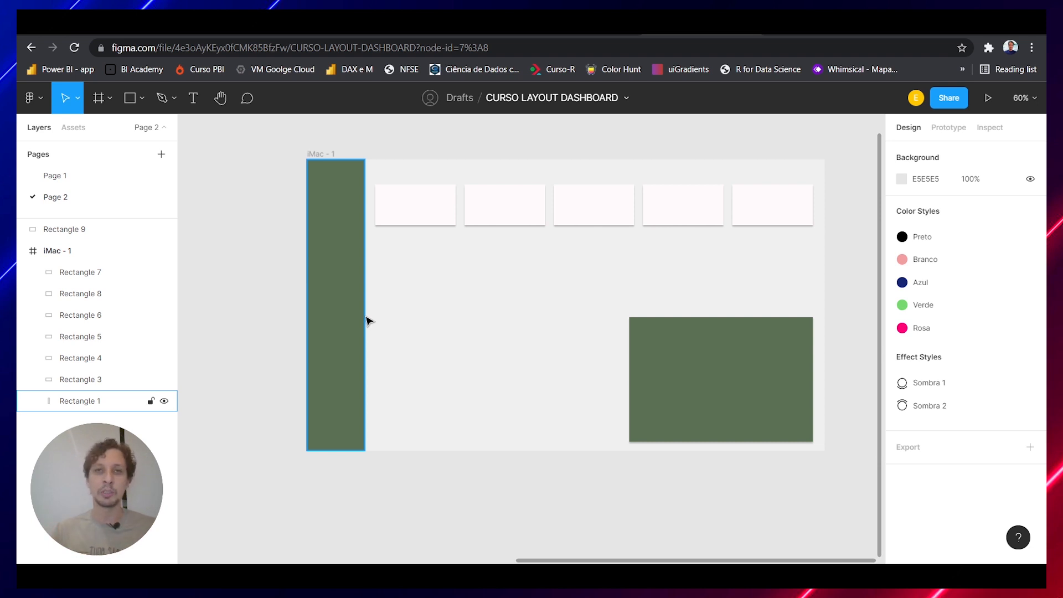
left_click(319, 160)
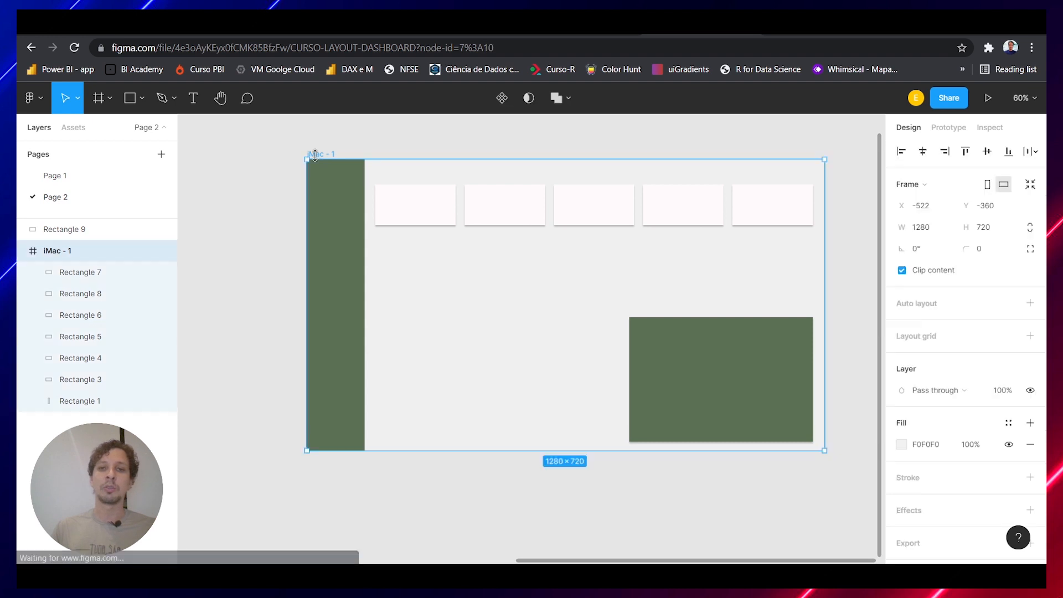
scroll(886, 326, "down", 3)
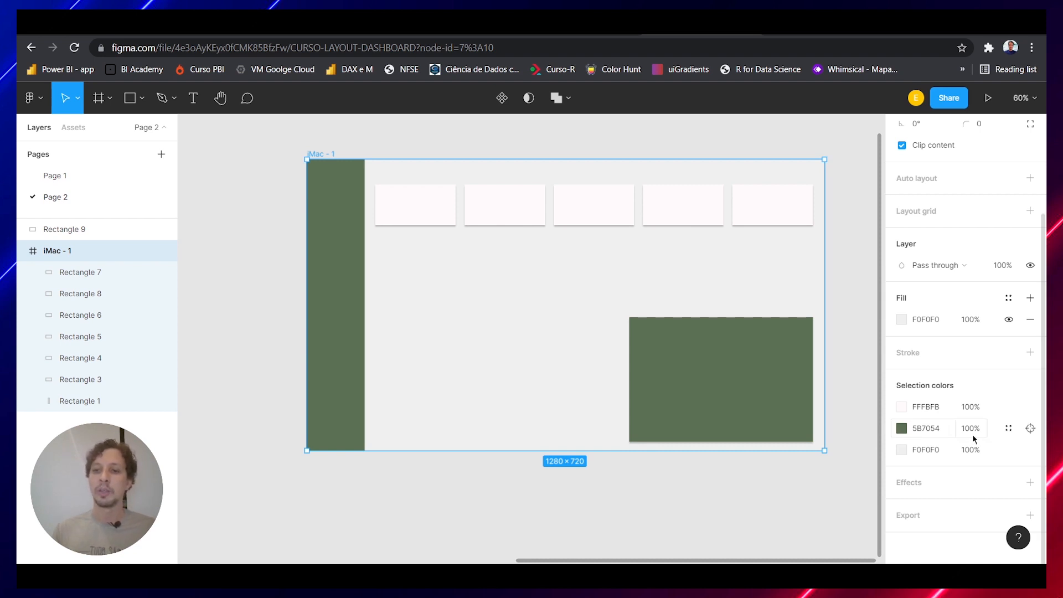
left_click(1008, 431)
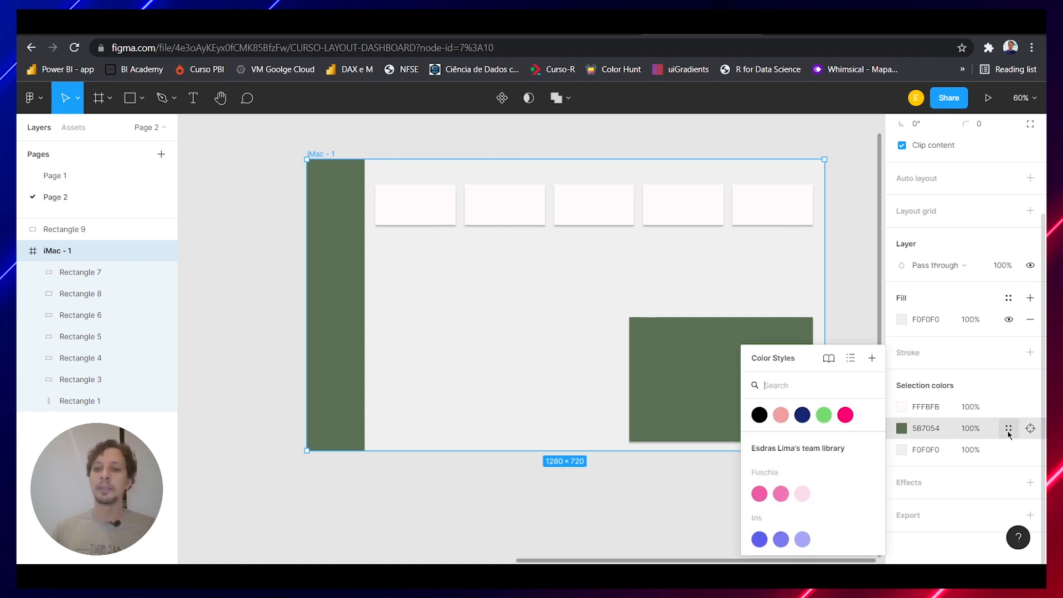
left_click(801, 415)
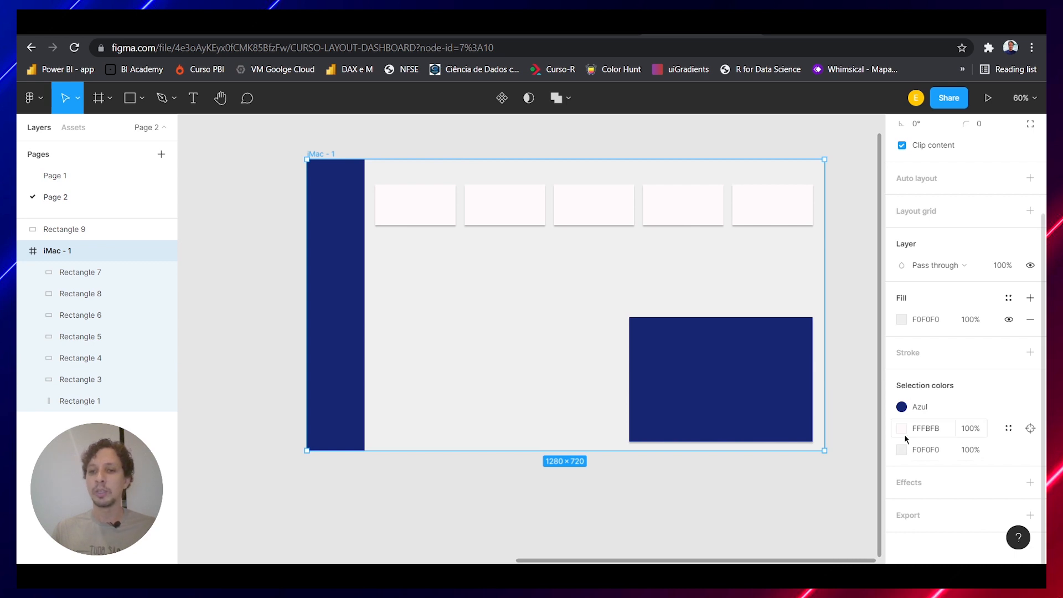
left_click(1007, 429)
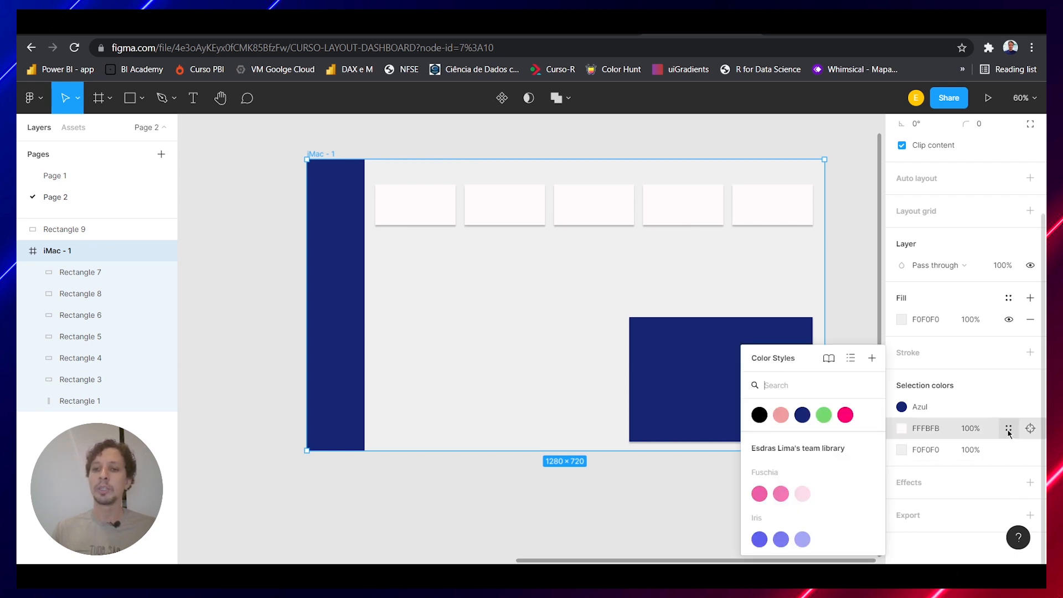
left_click(781, 419)
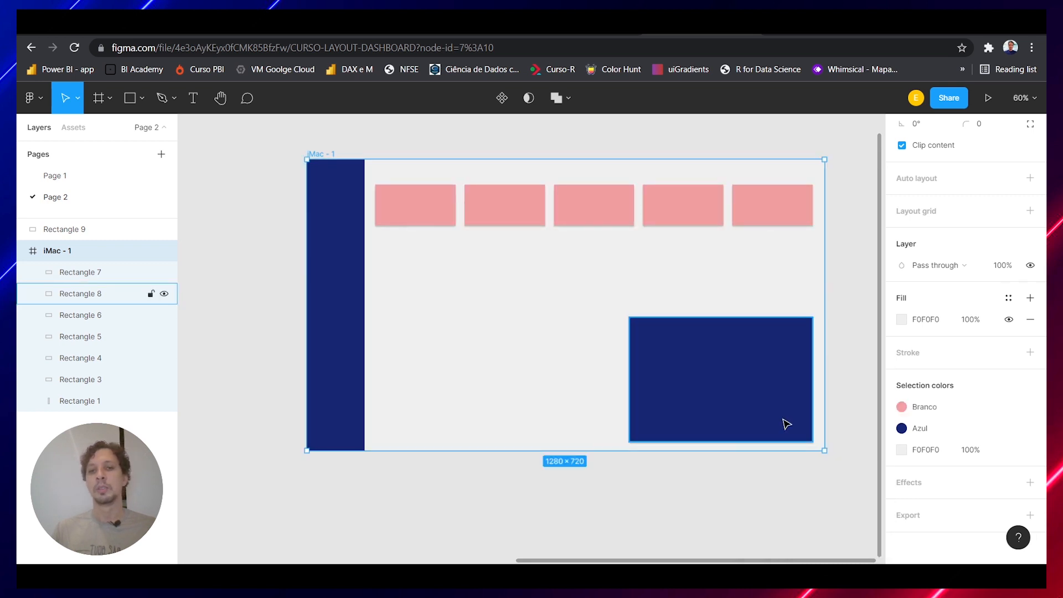